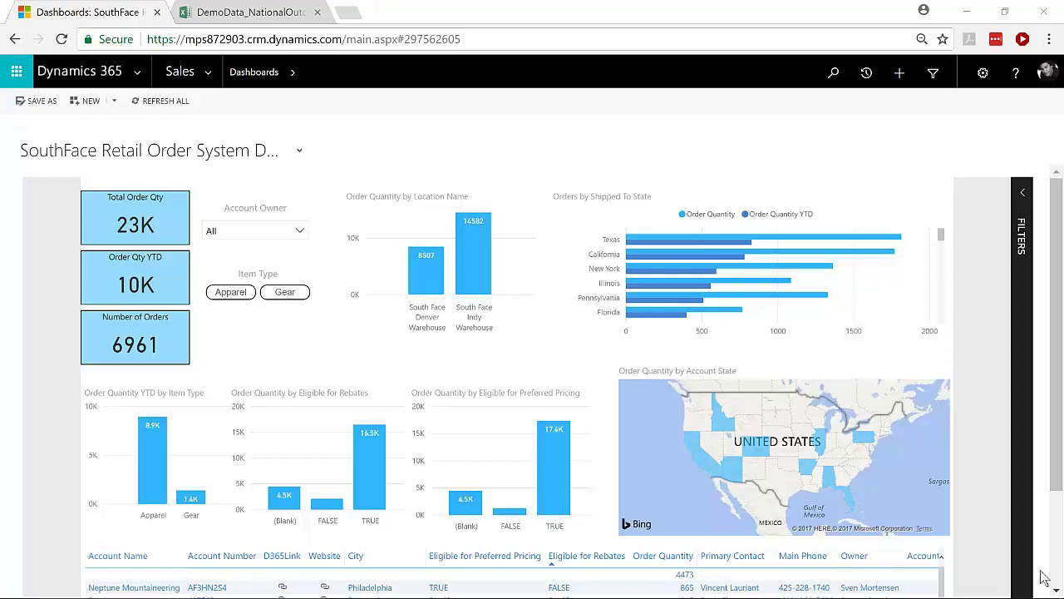
left_click(243, 13)
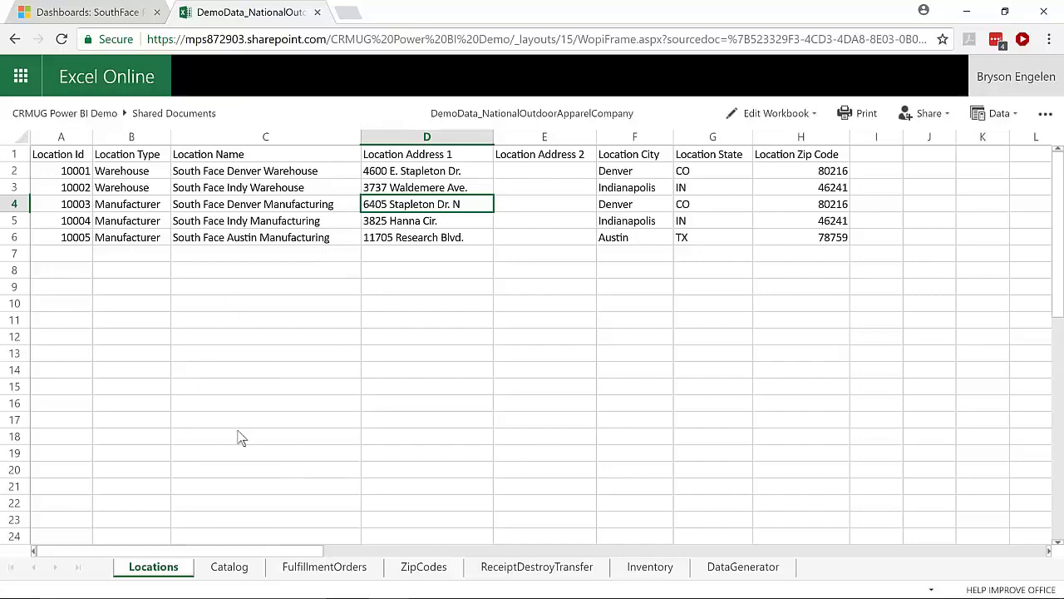
left_click(324, 566)
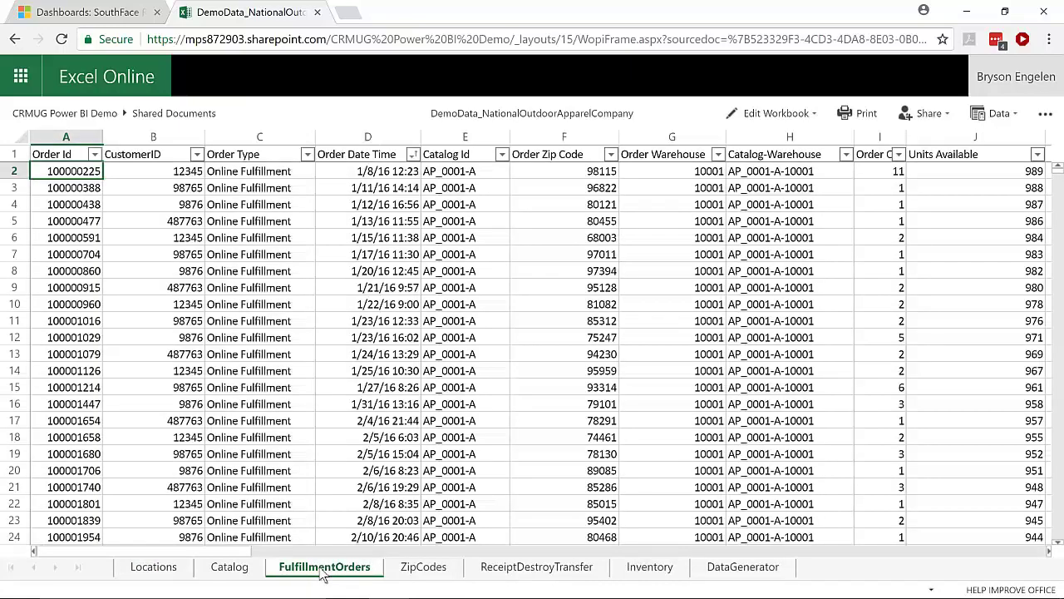
left_click(638, 566)
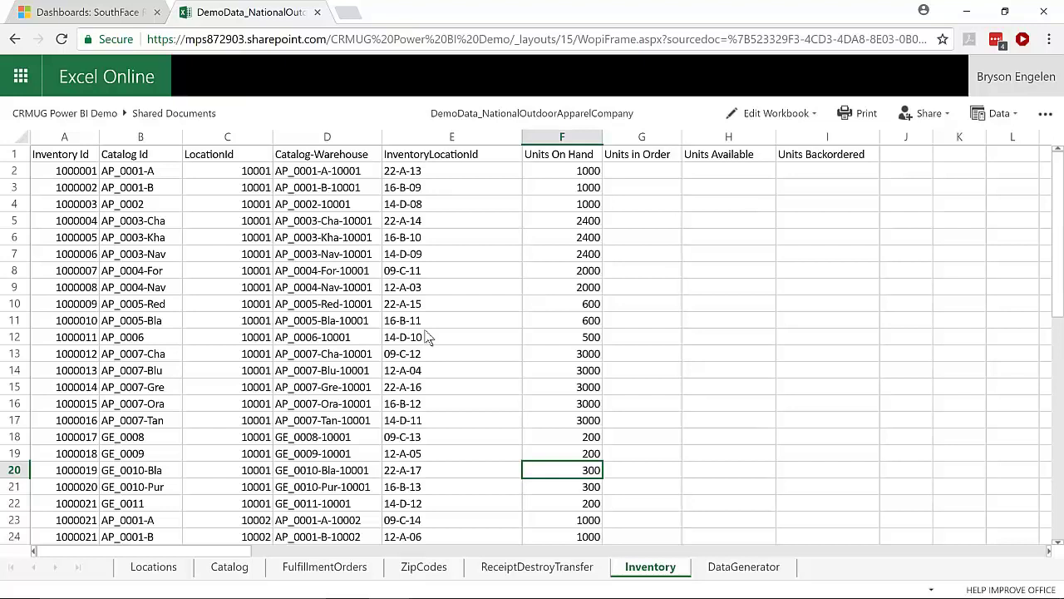
left_click(122, 20)
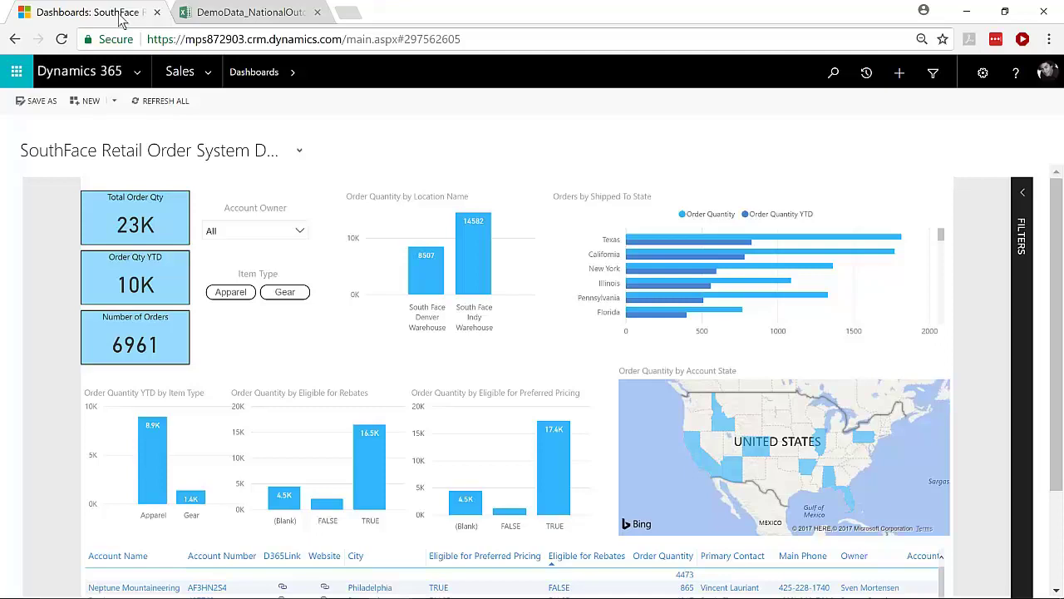
Go to Dynamics 365 Settings and keep Accounts as the Power BI Accelerator entity
left_click(209, 73)
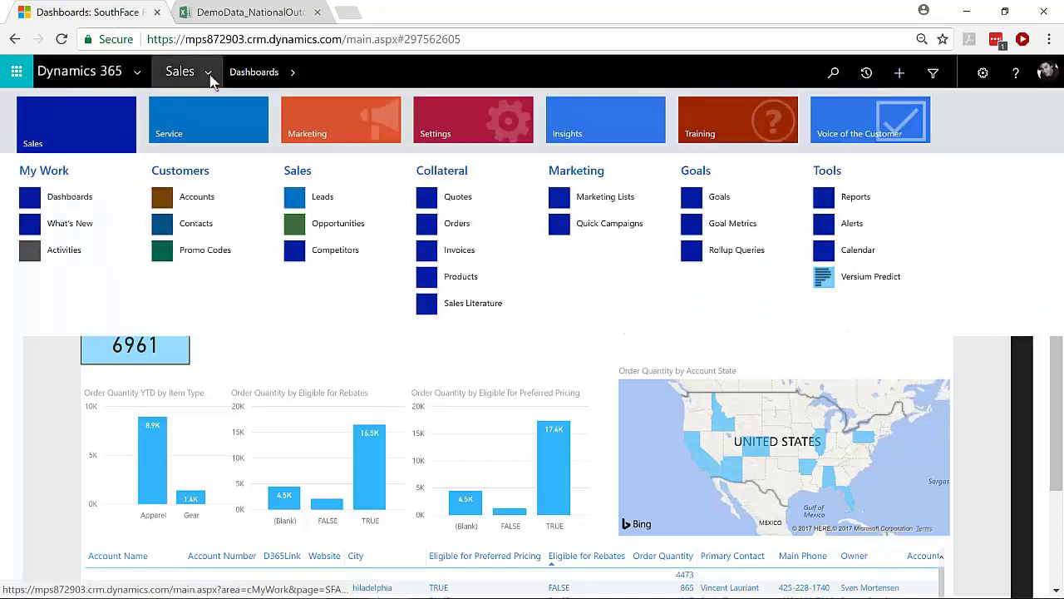
left_click(477, 124)
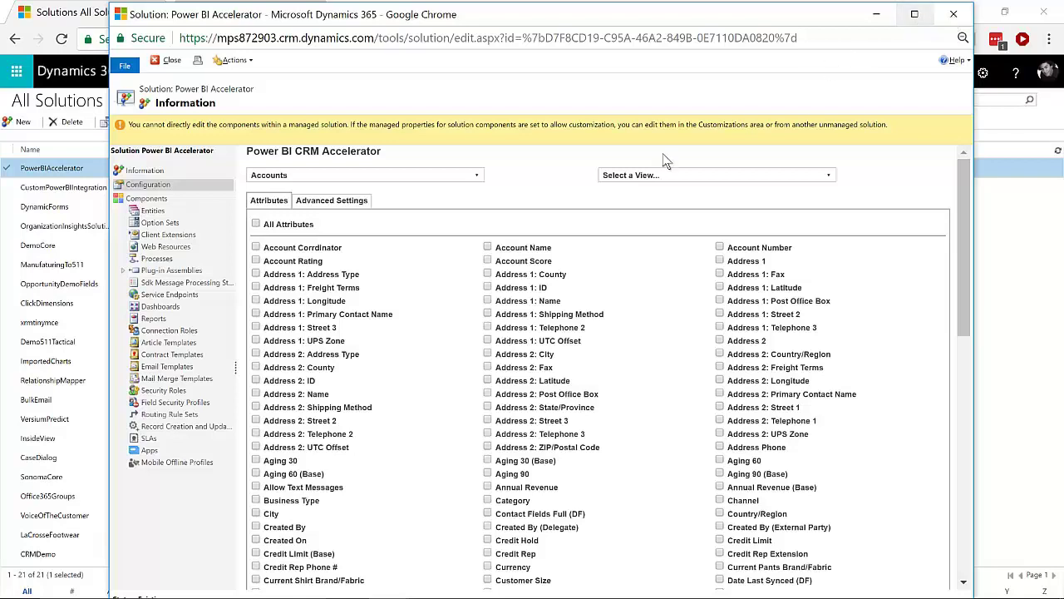
left_click(476, 180)
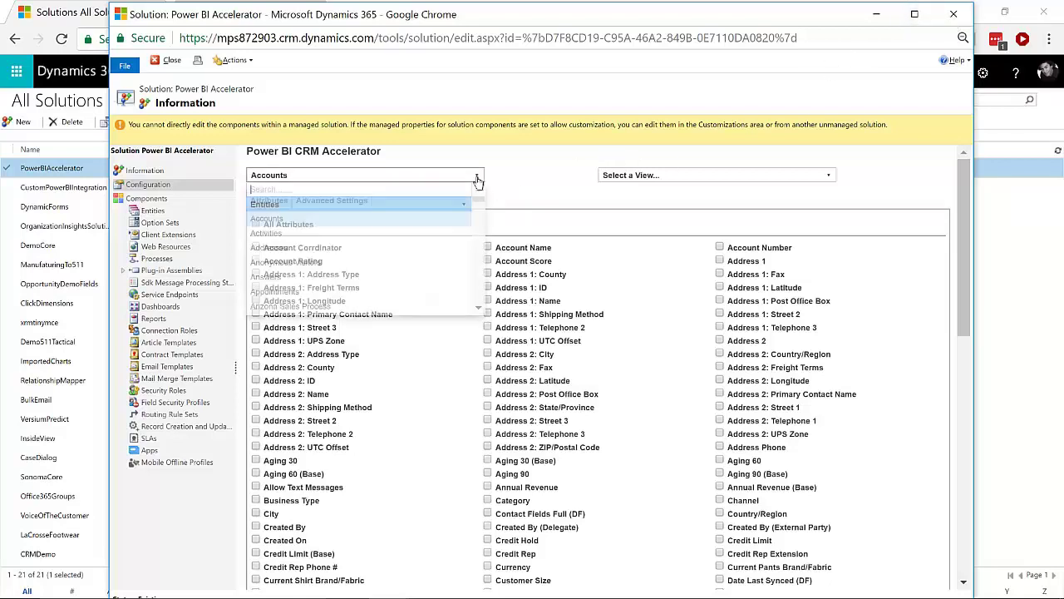
left_click(510, 183)
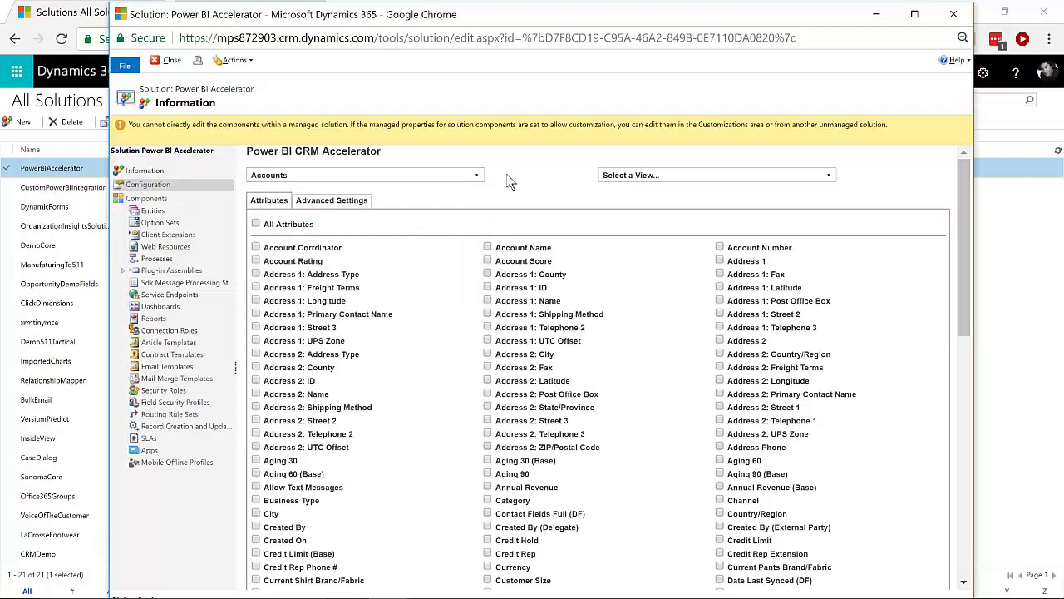
Choose the SouthFaceRetail Demo Accounts view and generate the Power BI queries
left_click(835, 183)
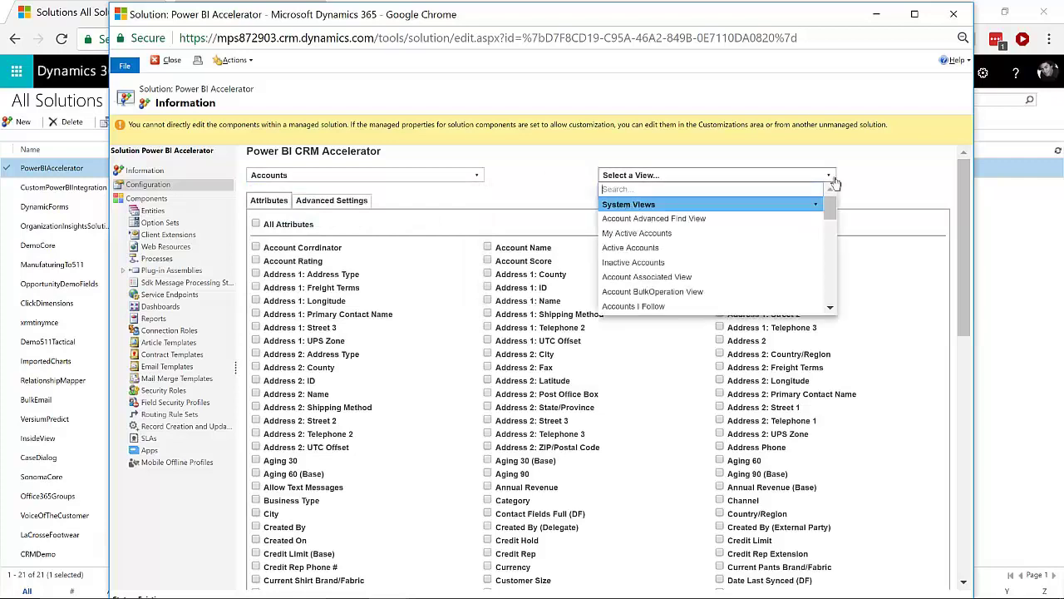
left_click(863, 175)
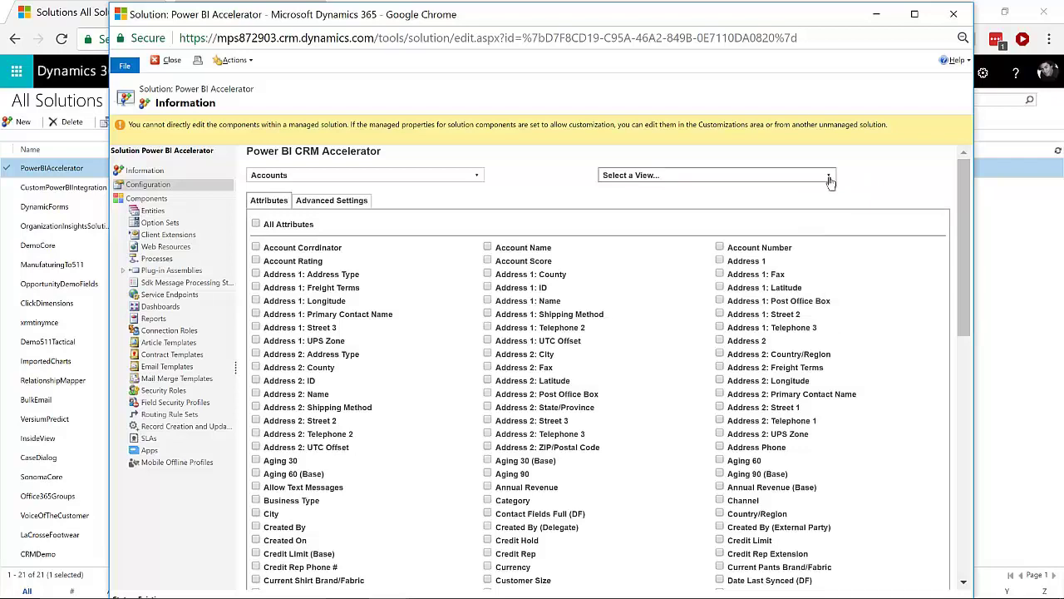
left_click(829, 181)
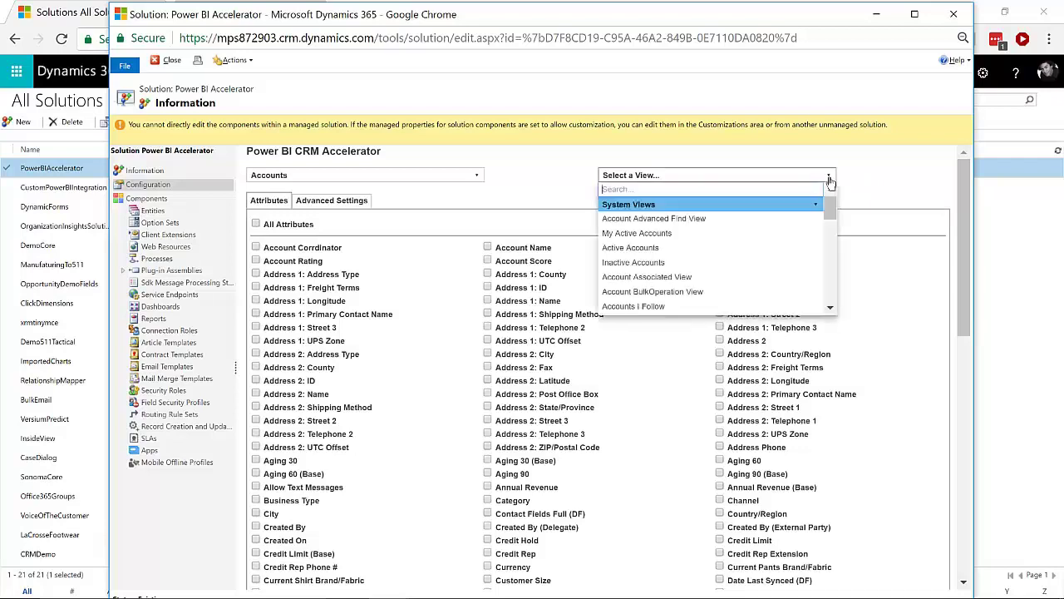
left_click_drag(829, 196, 828, 287)
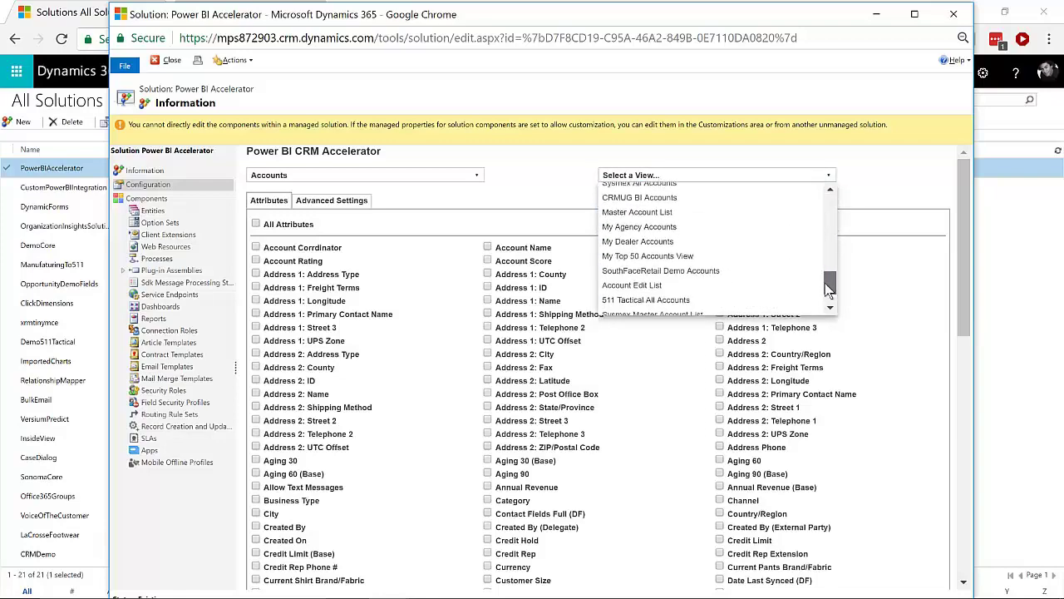
scroll(715, 274, "down", 1)
left_click(715, 265)
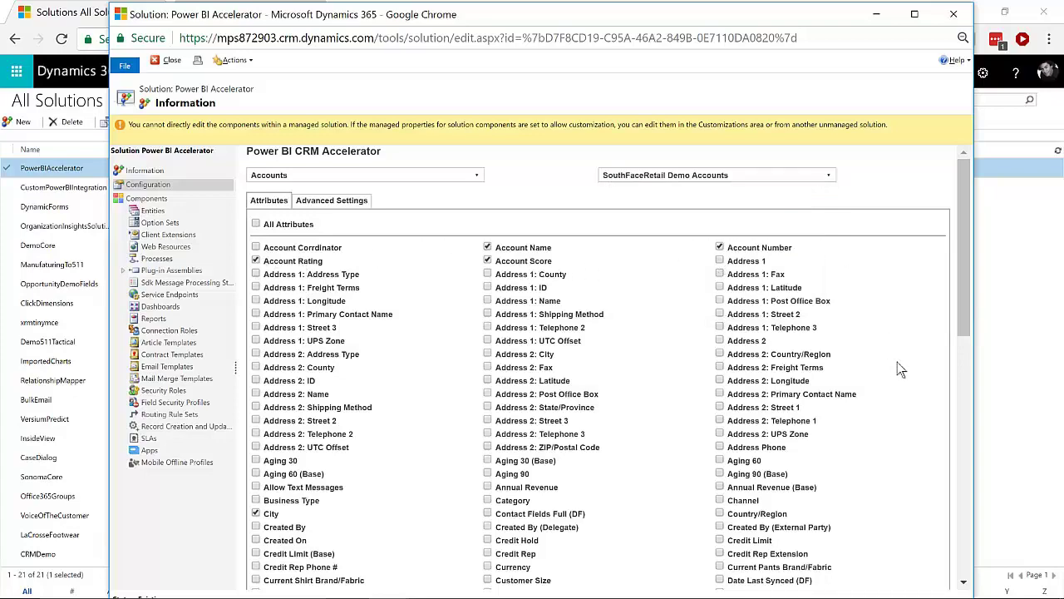
left_click_drag(965, 241, 962, 532)
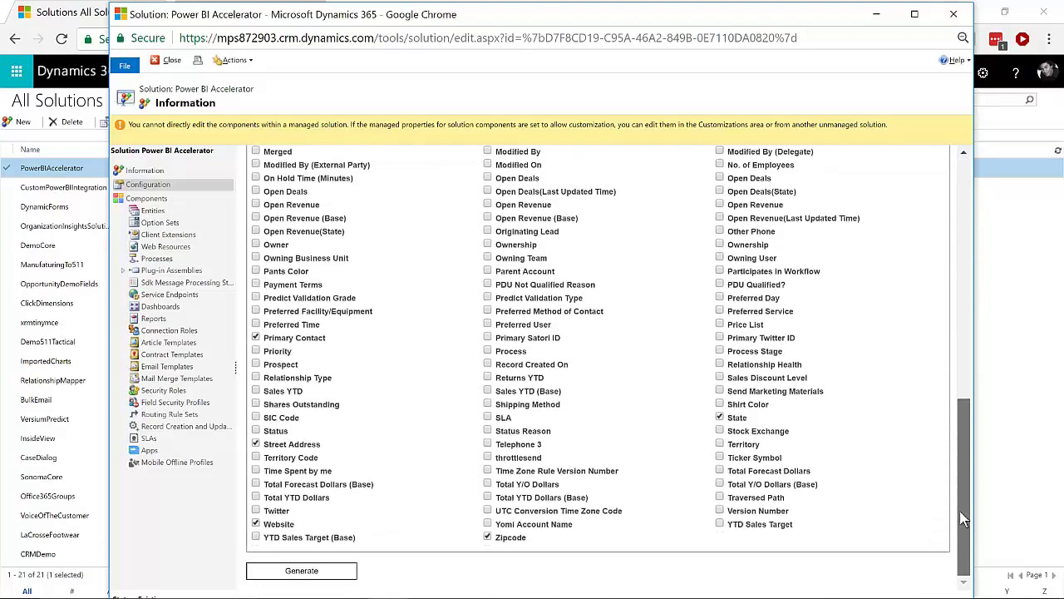
left_click(301, 571)
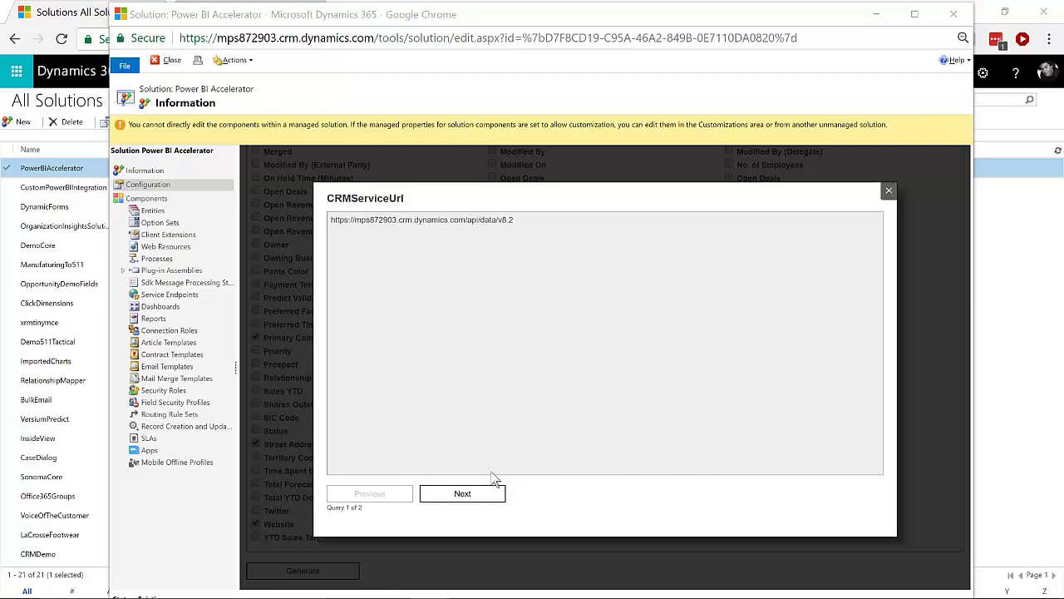
Copy the full accounts query (2 of 2) text and switch to Power BI Desktop
left_click(463, 494)
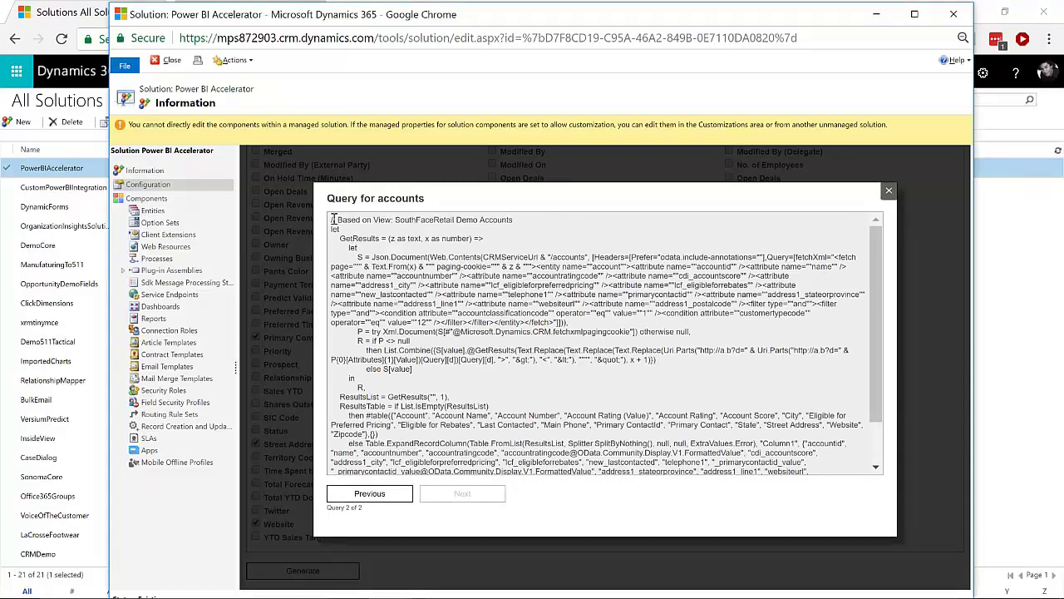
left_click_drag(333, 219, 895, 542)
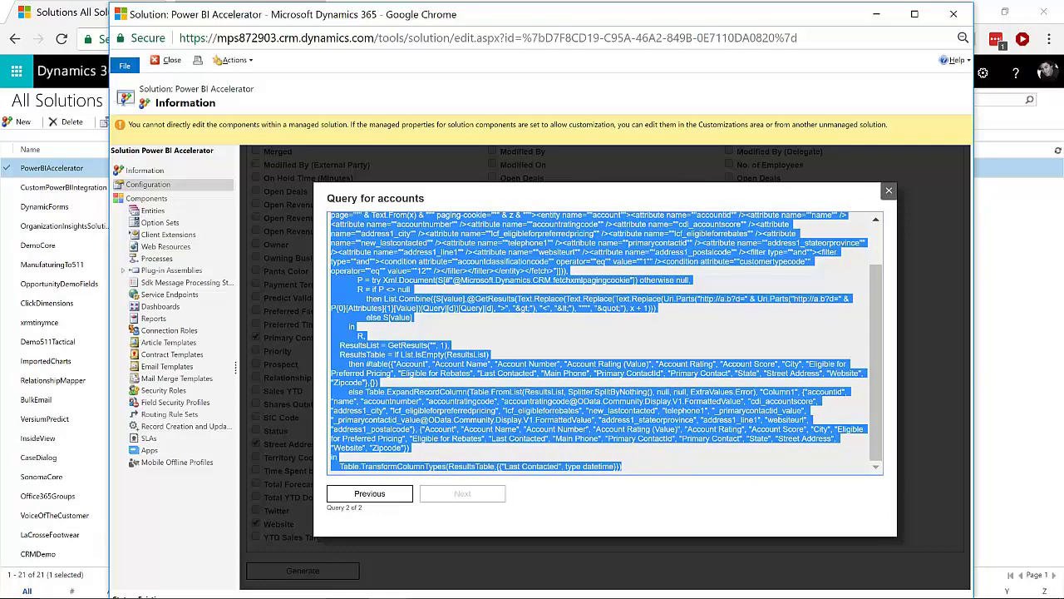
key("alt+Tab")
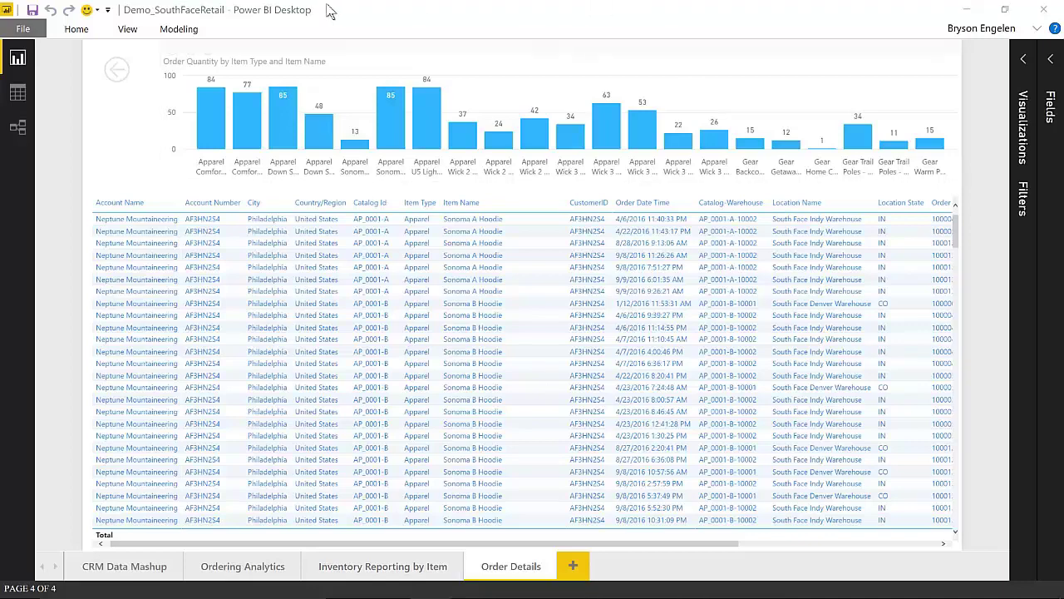
Open the Query Editor from Edit Queries and maximize its window
left_click(75, 30)
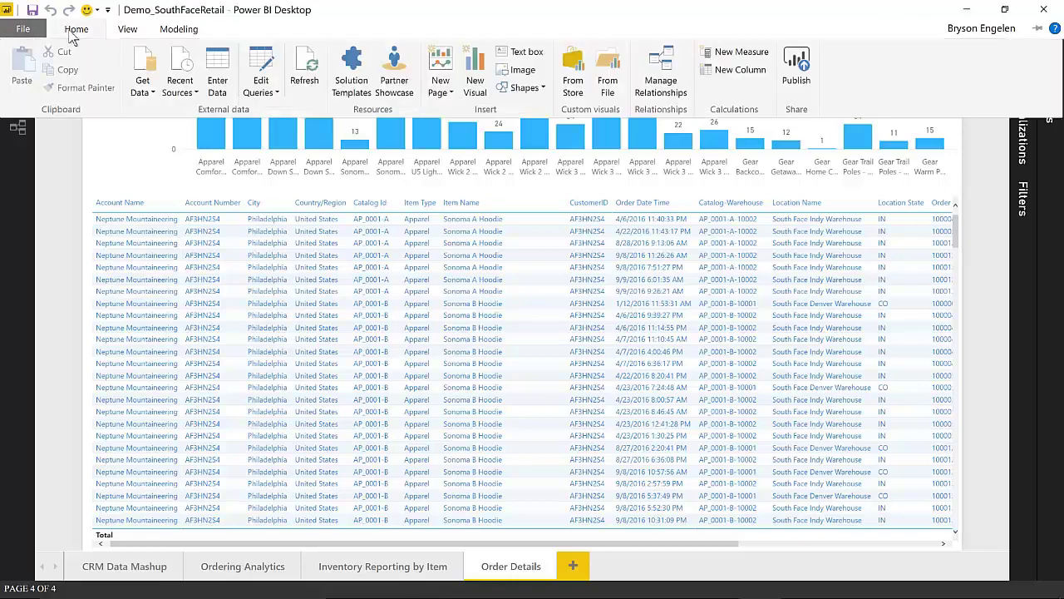
left_click(264, 90)
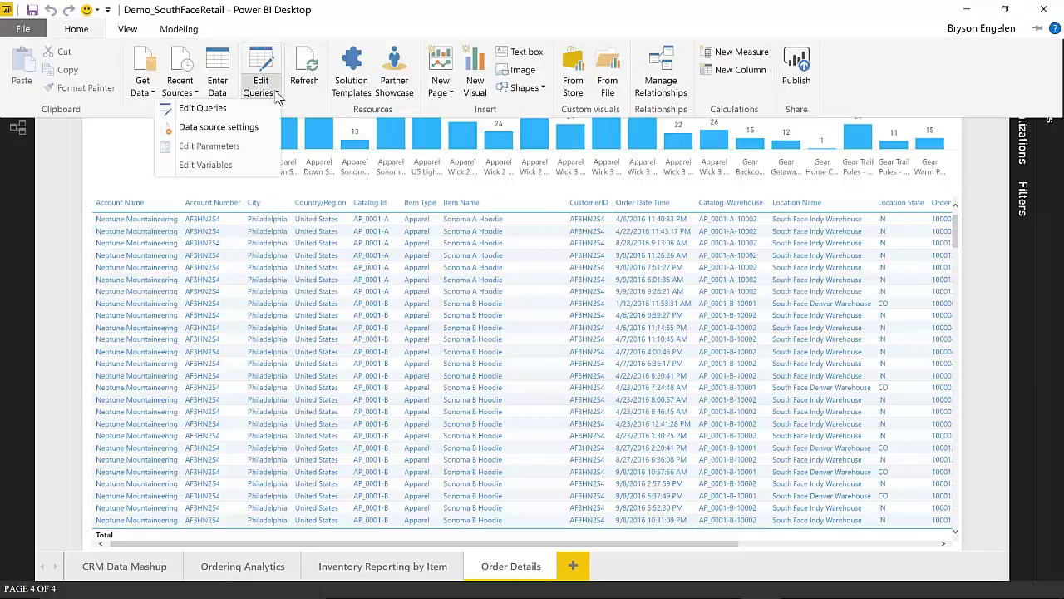
left_click(207, 109)
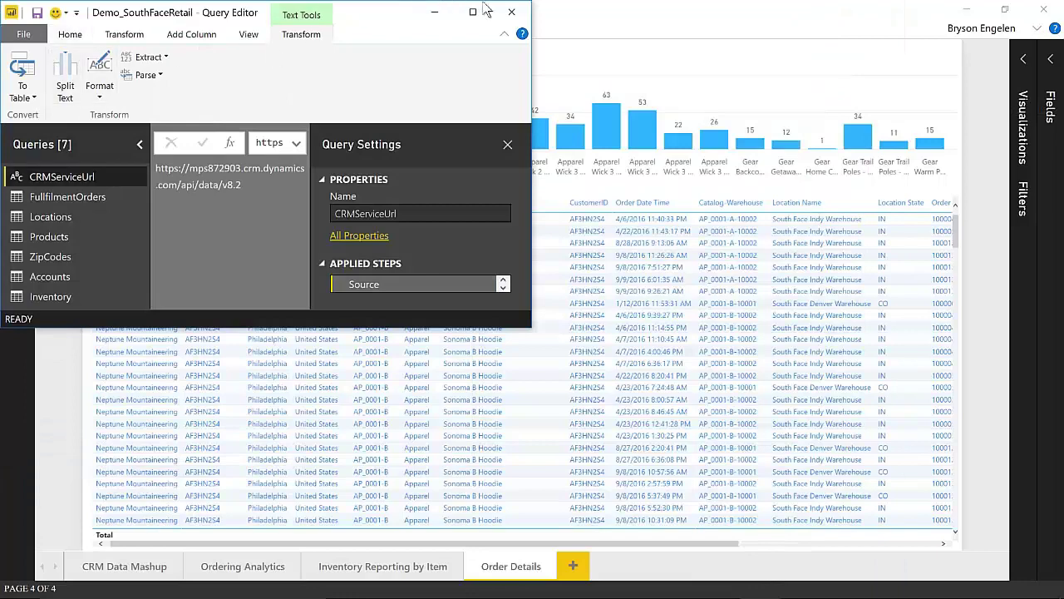
left_click(472, 11)
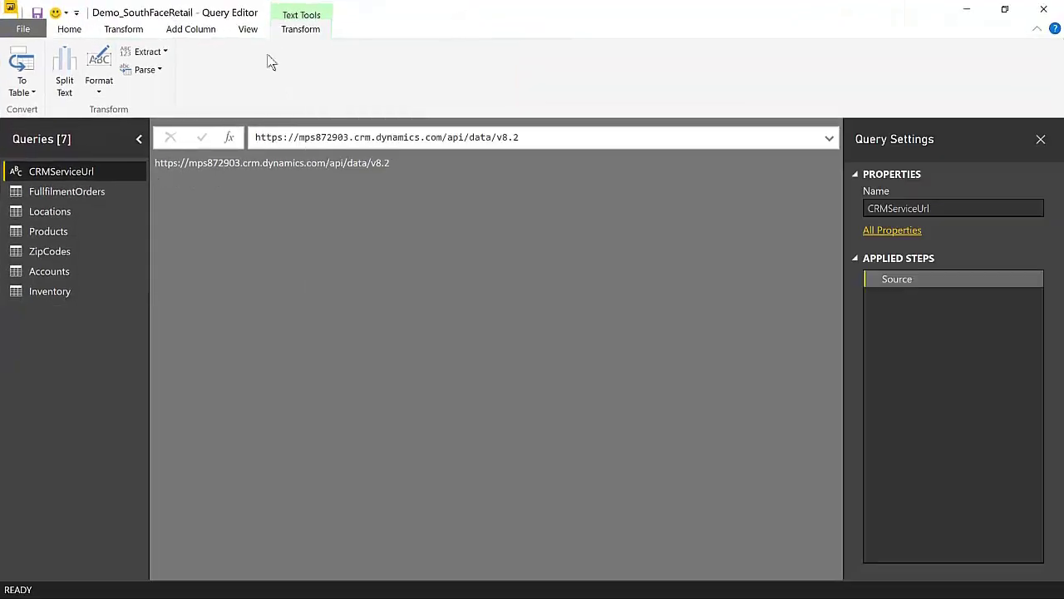
Add a new blank query, Query1, from New Source
left_click(71, 28)
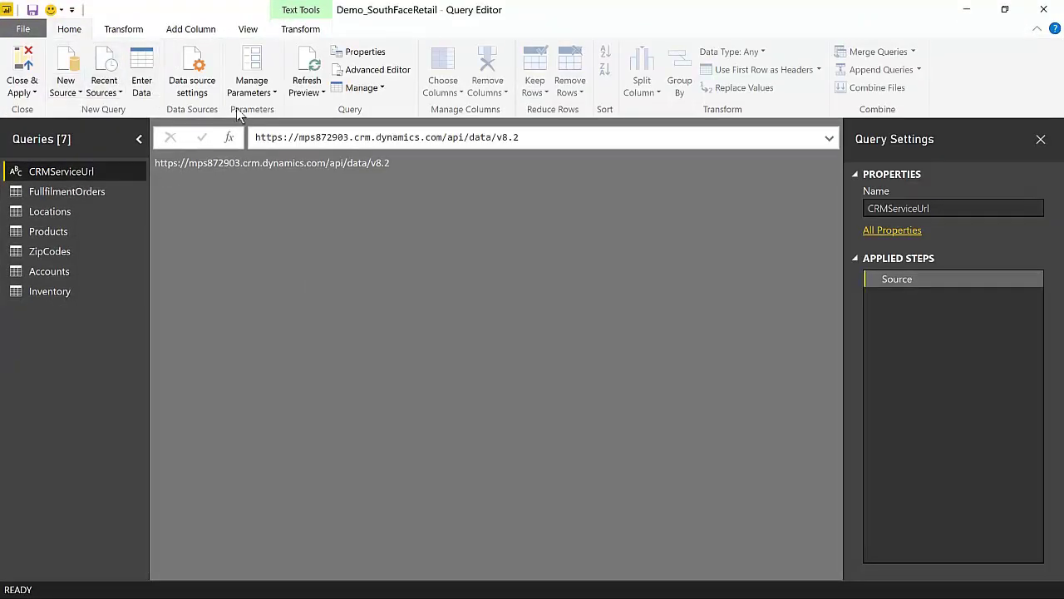
left_click(80, 92)
left_click(67, 402)
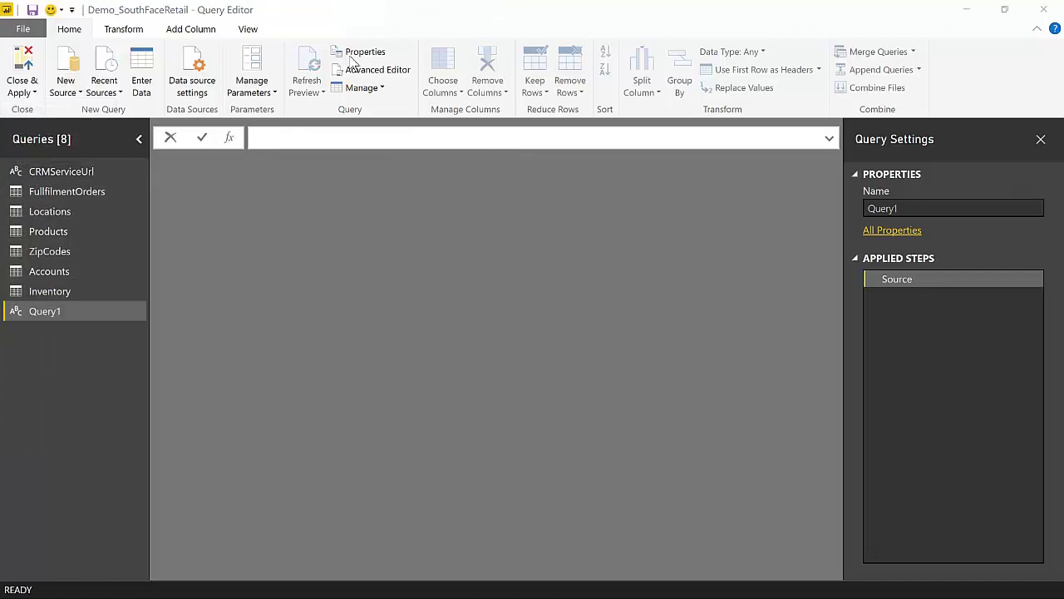
Replace Query1's code with the copied accounts query and inspect its 17 columns of 74 accounts
left_click(380, 73)
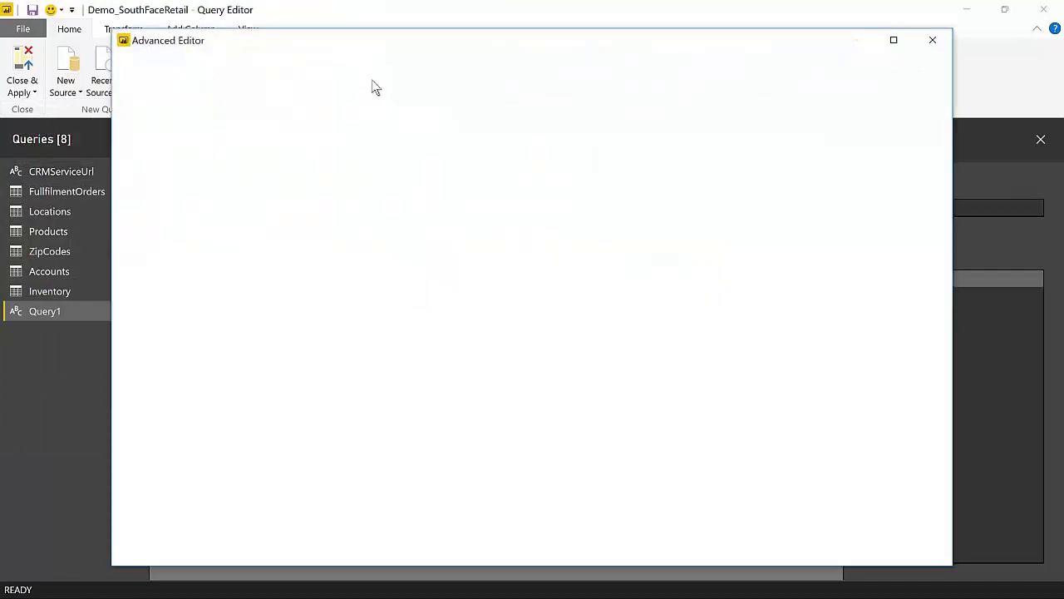
key("ctrl+a")
key("ctrl+v")
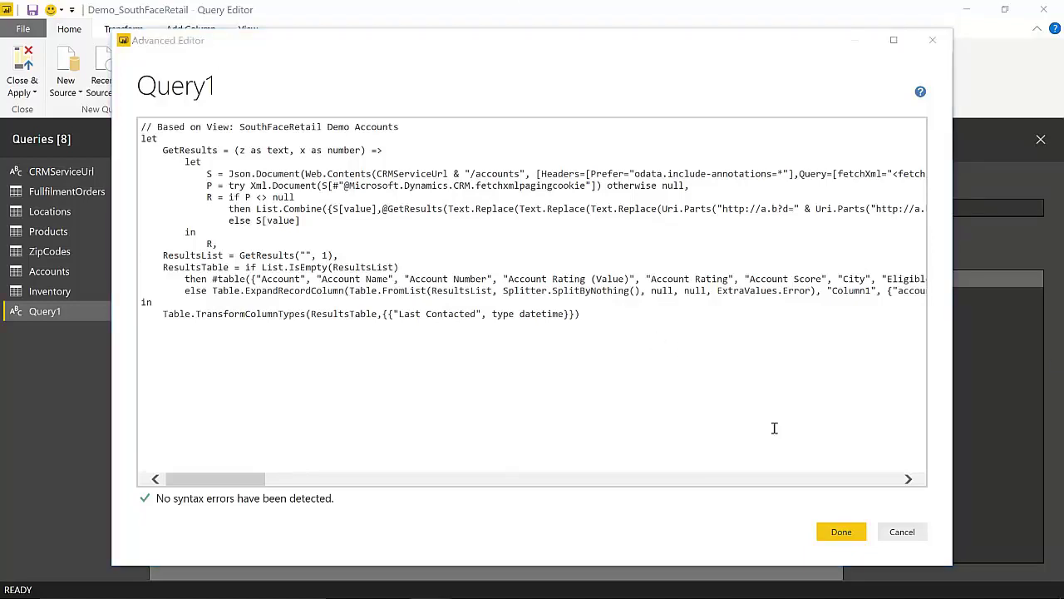
left_click(836, 531)
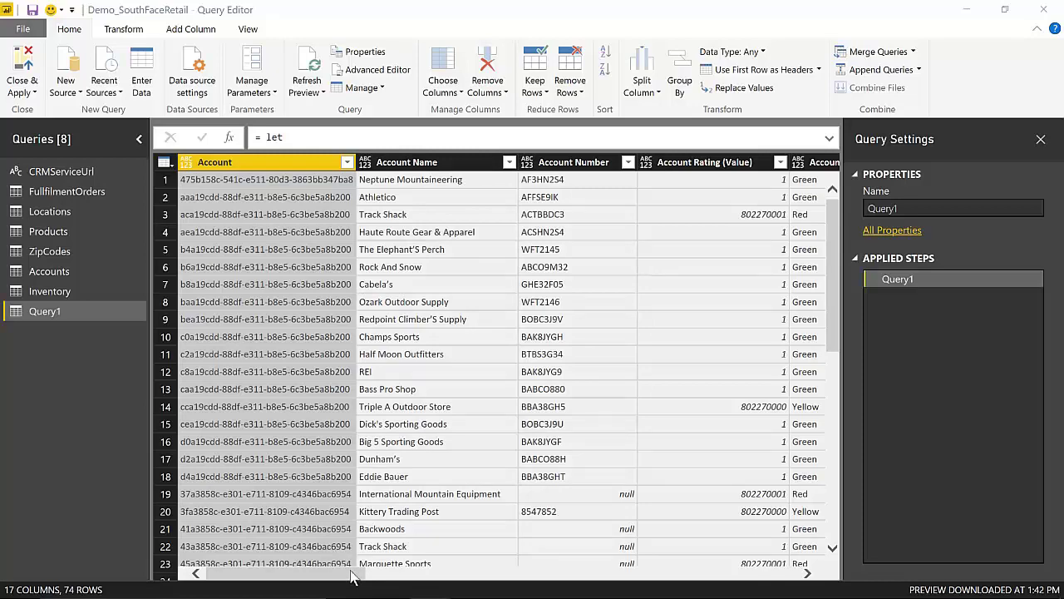
left_click_drag(350, 573, 316, 586)
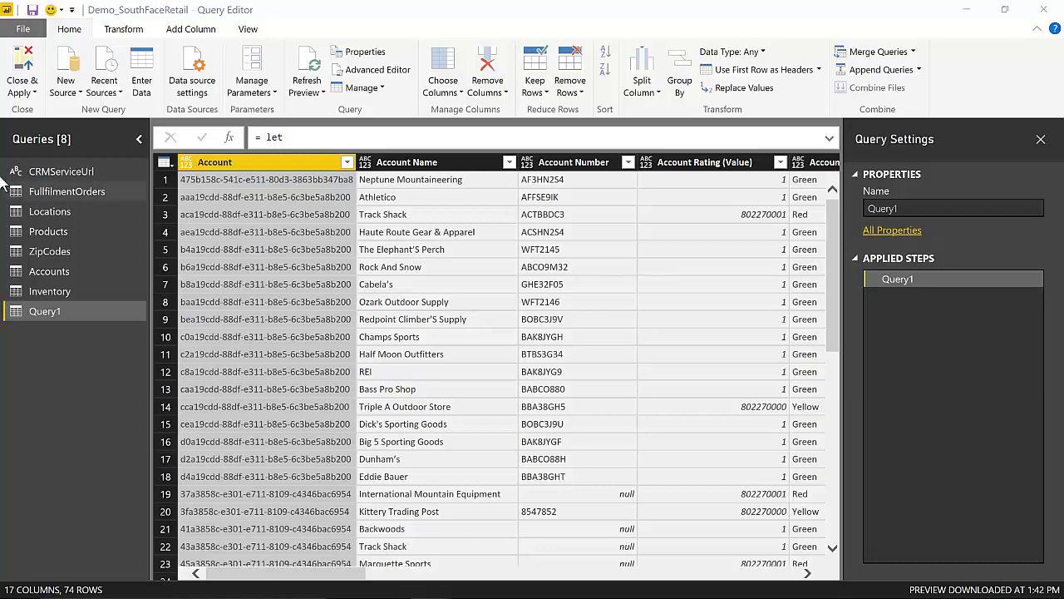
Review FullfilmentOrders' M code, highlighting the SharePoint Source line and the final steps
left_click(65, 193)
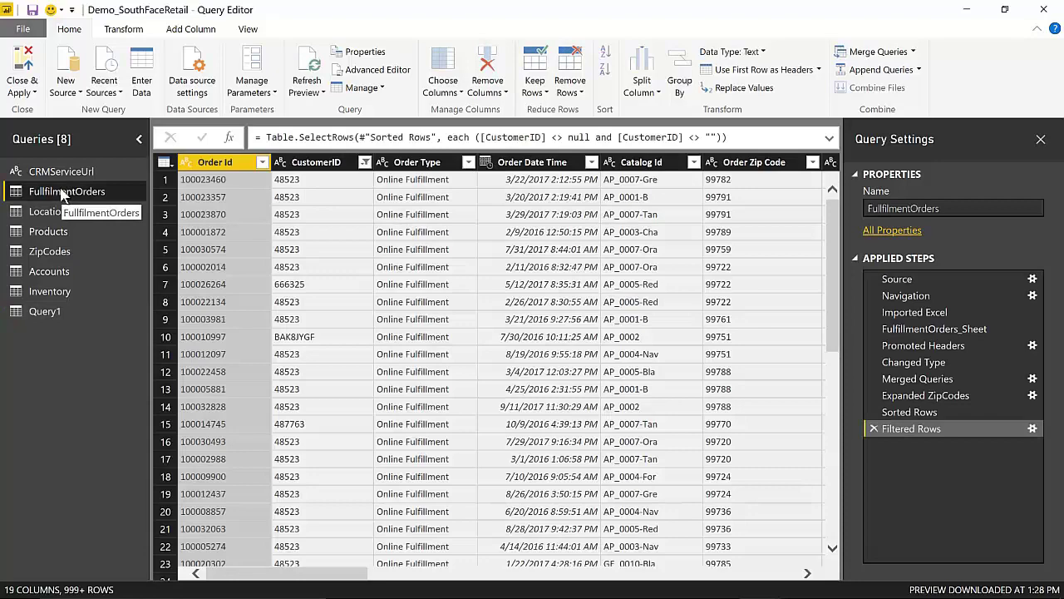
left_click(388, 72)
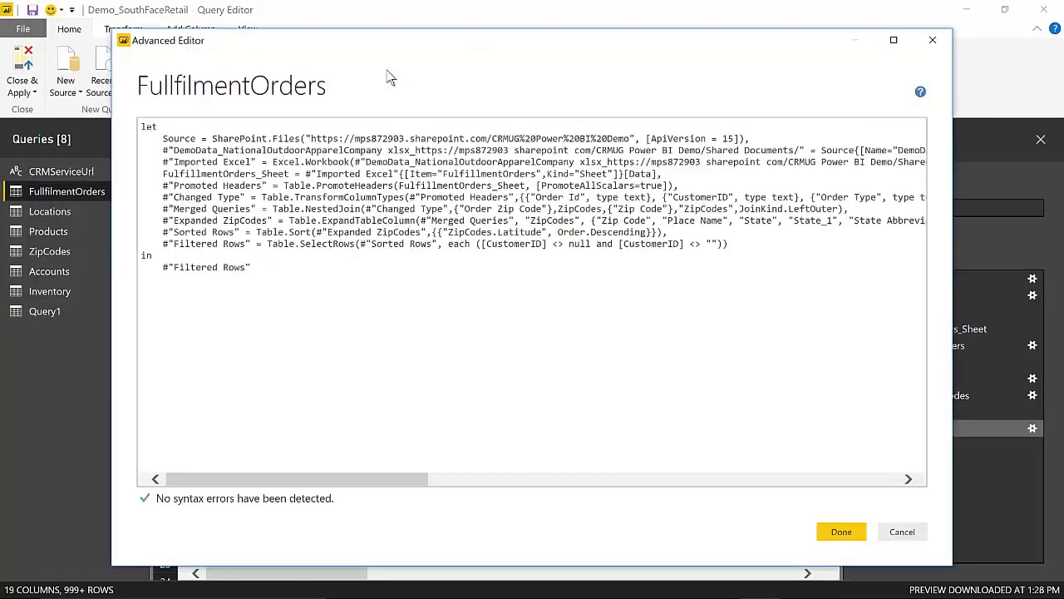
left_click_drag(163, 139, 141, 139)
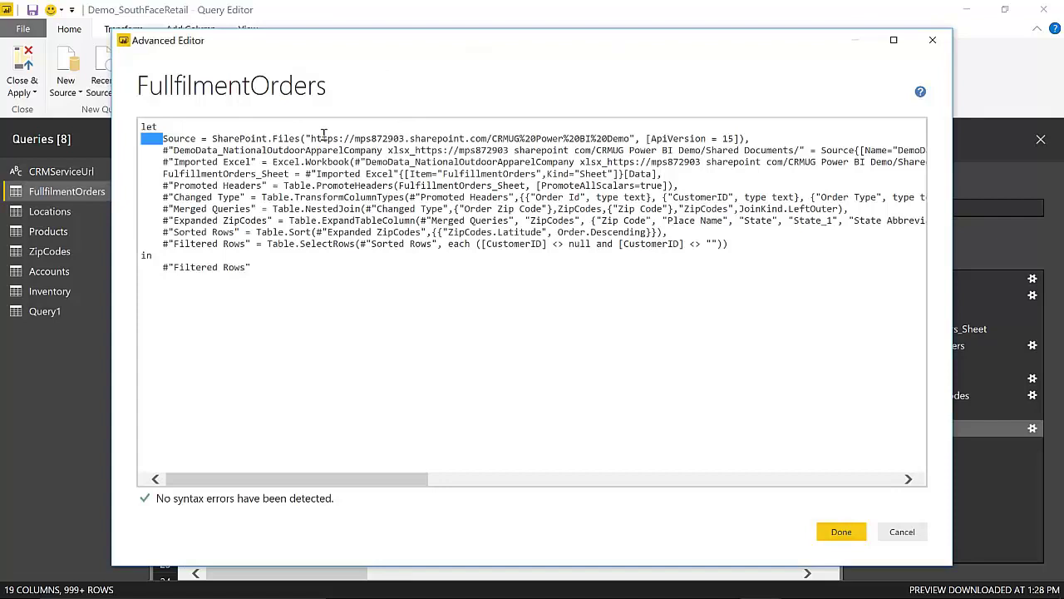
left_click_drag(323, 133, 785, 143)
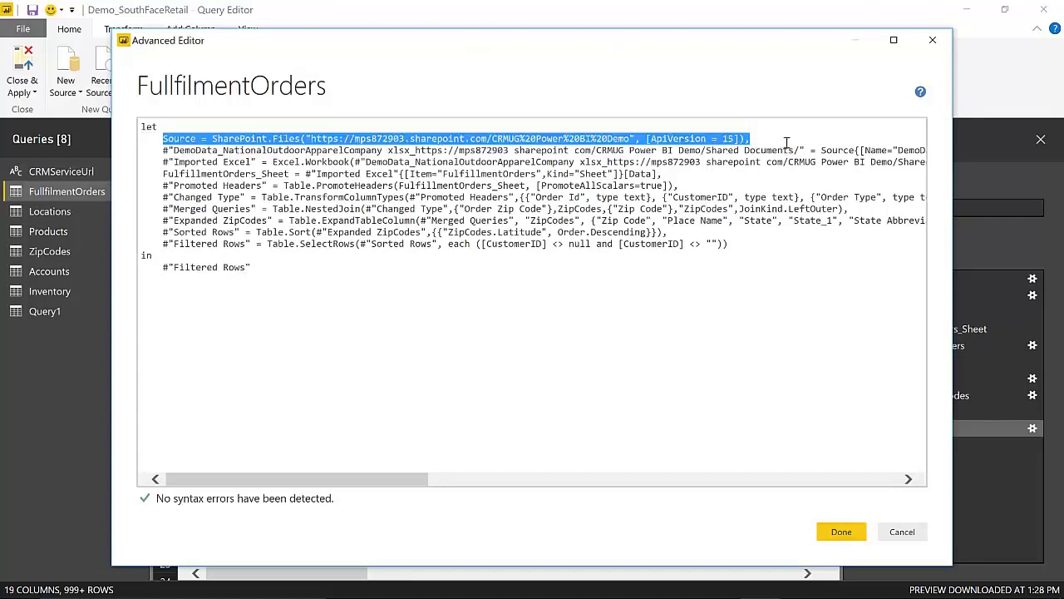
left_click(300, 382)
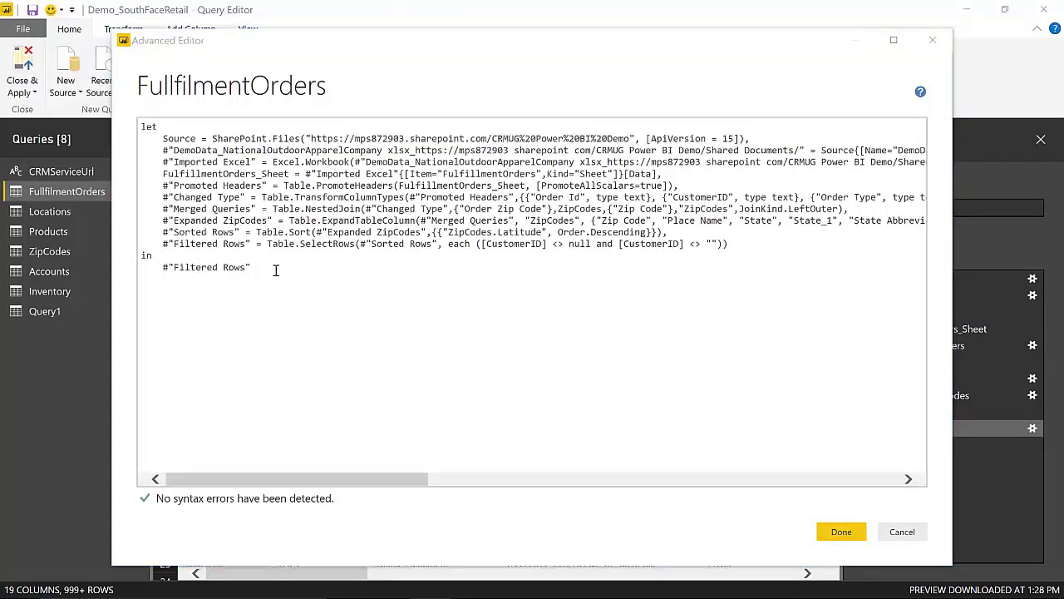
left_click_drag(275, 268, 151, 152)
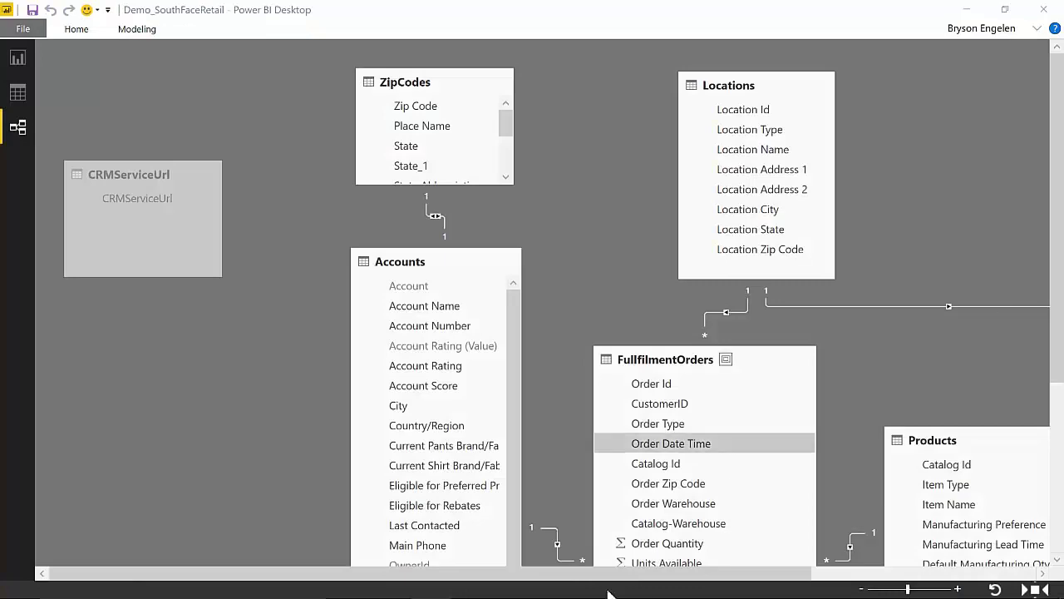
Zoom out to fit all tables and inspect the Accounts–FullfilmentOrders relationship
left_click(863, 589)
left_click(863, 590)
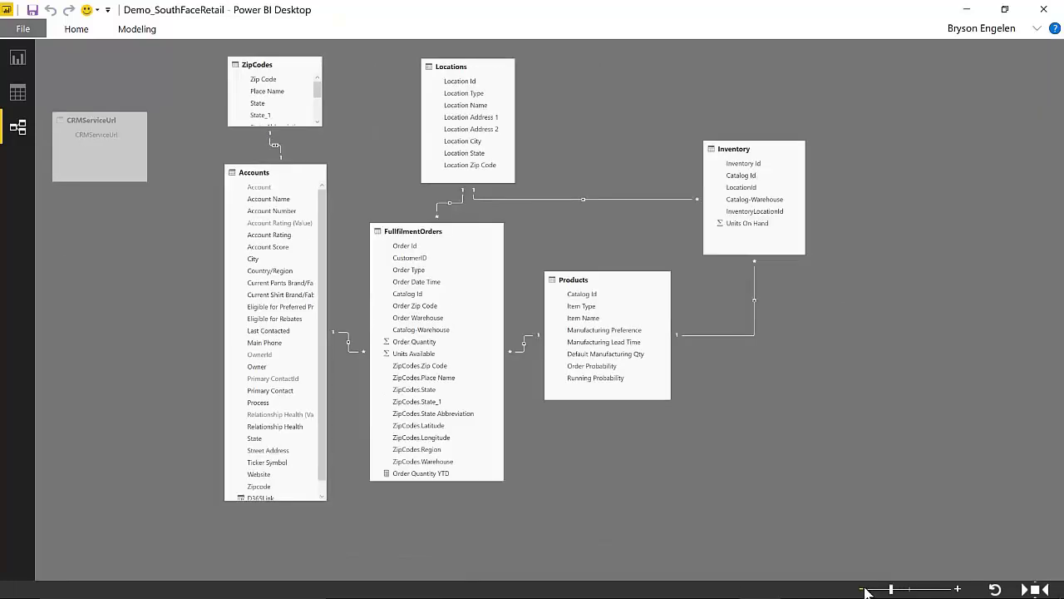
left_click(292, 176)
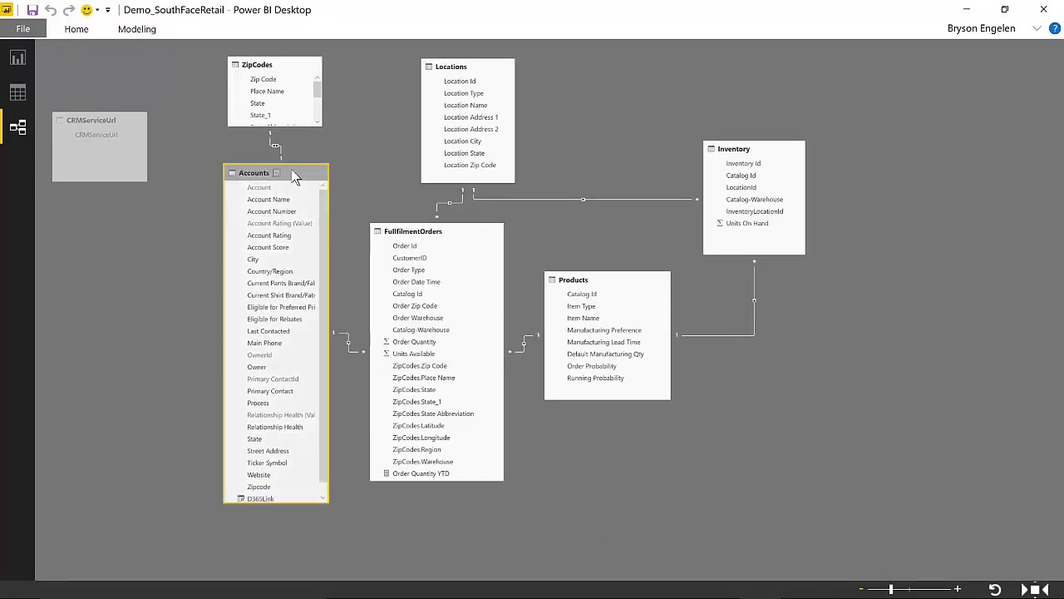
left_click(348, 344)
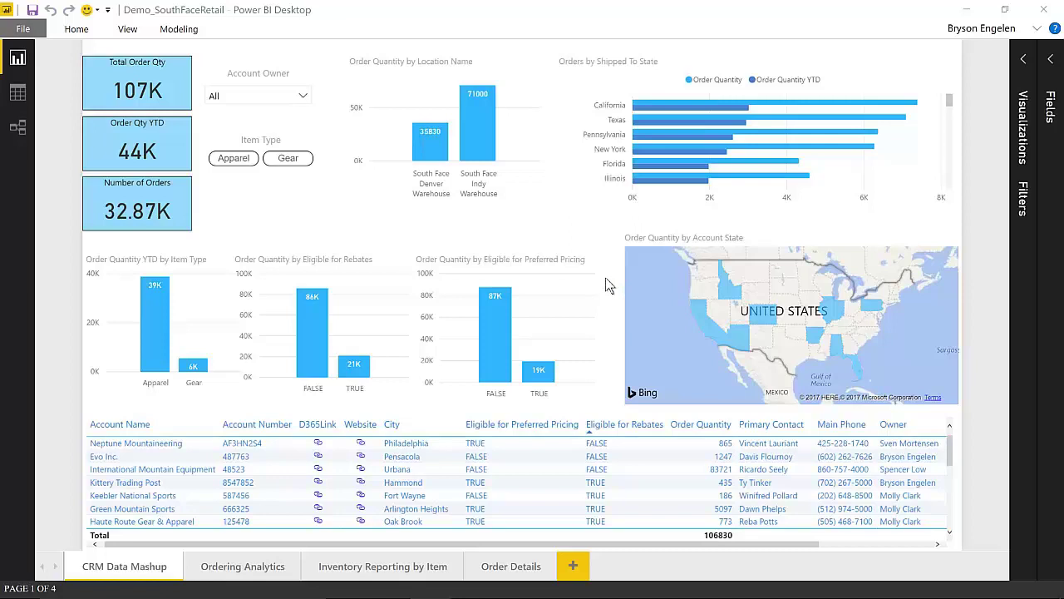
Cross-filter by Preferred Pricing TRUE, clear it, then filter to Rebates TRUE for 21K ordered
left_click(536, 374)
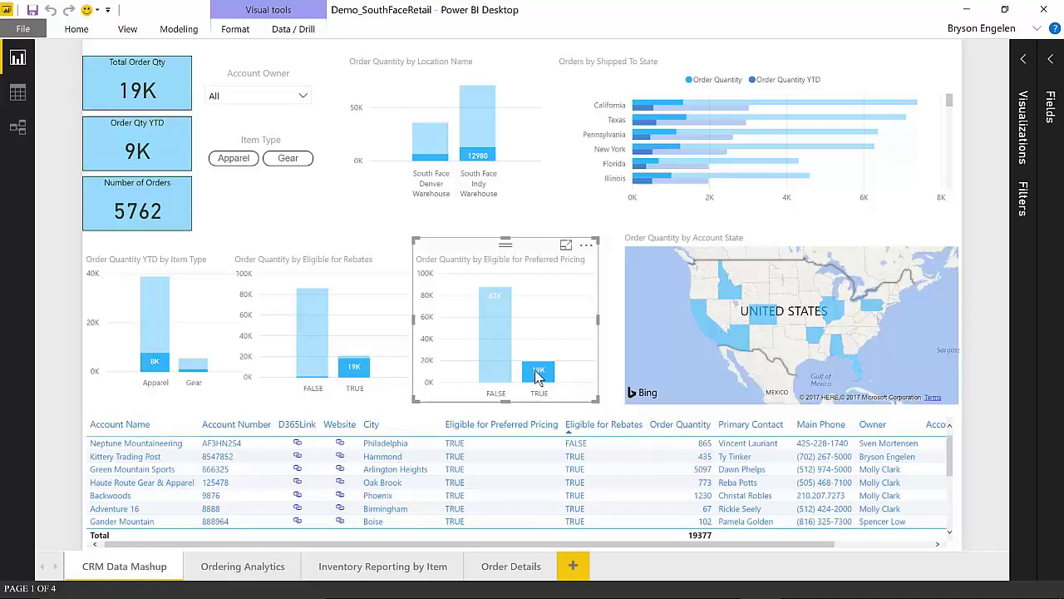
left_click(325, 355)
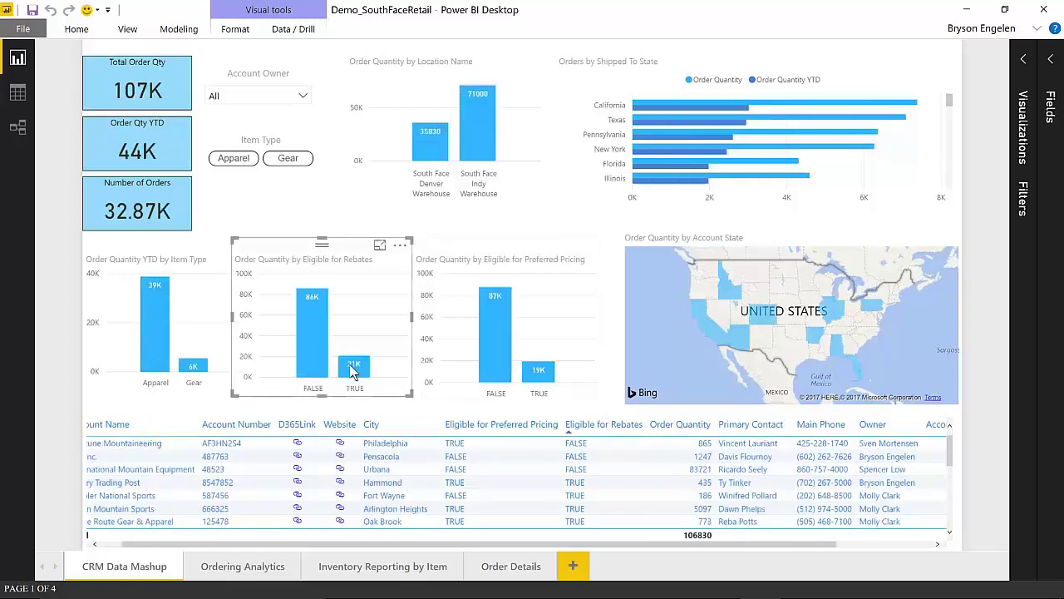
left_click(352, 368)
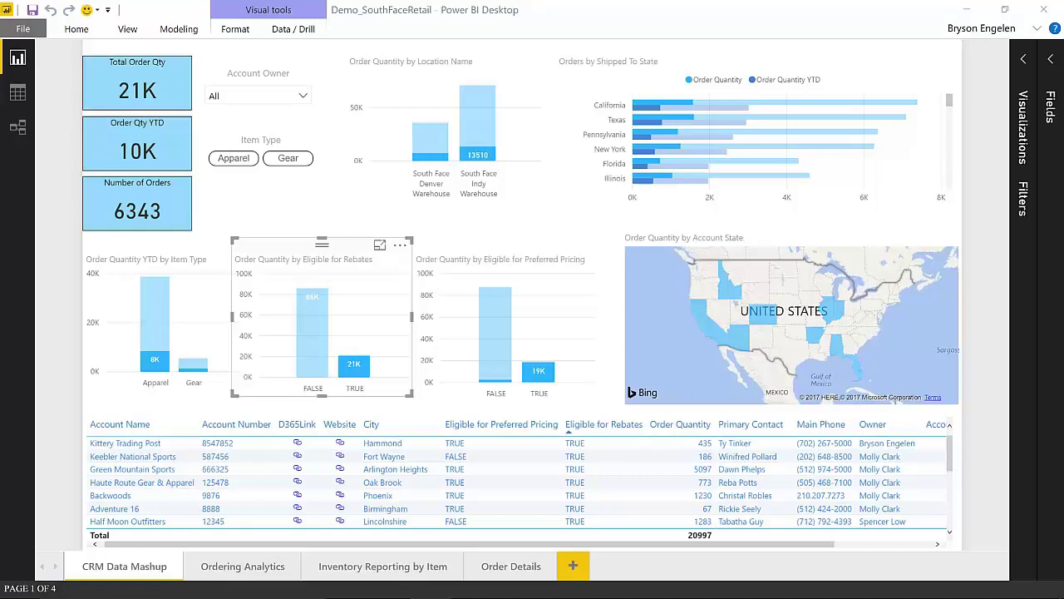
Drill through Kittery Trading Post to Order Details (435 total) and select the back button
right_click(235, 445)
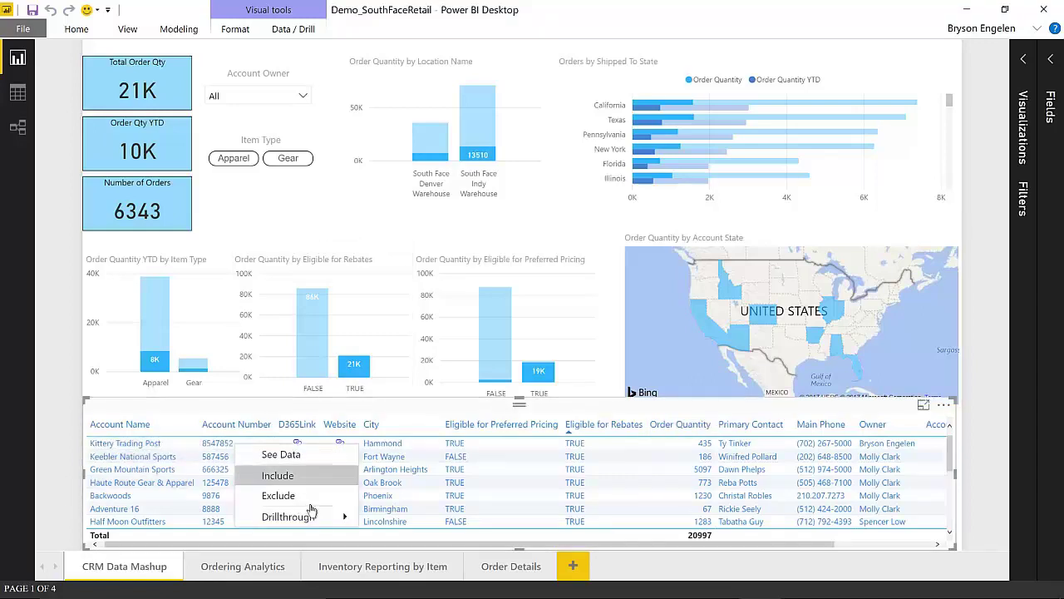
mouse_move(342, 524)
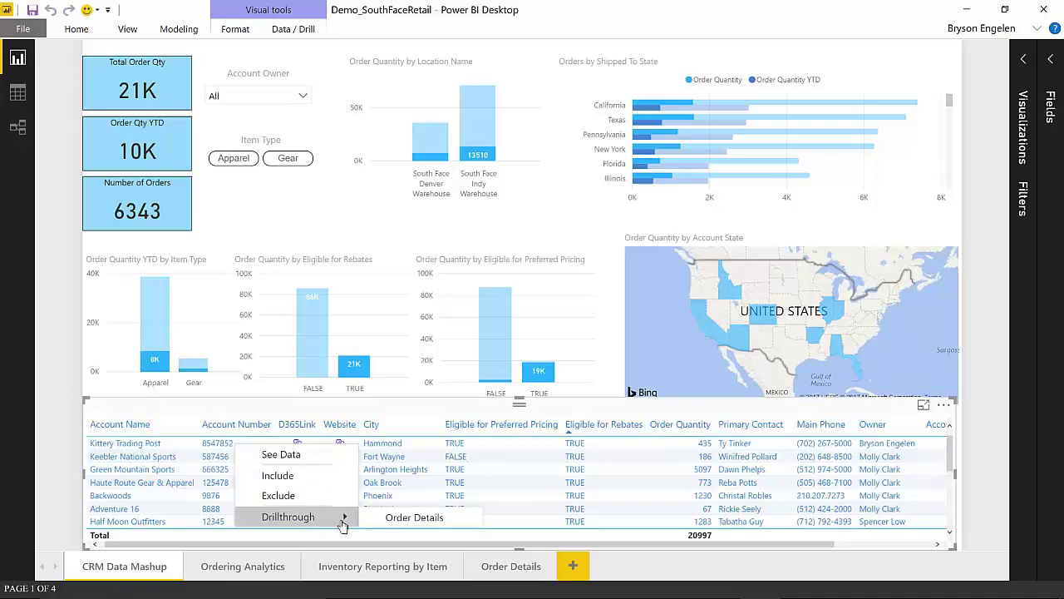
left_click(389, 517)
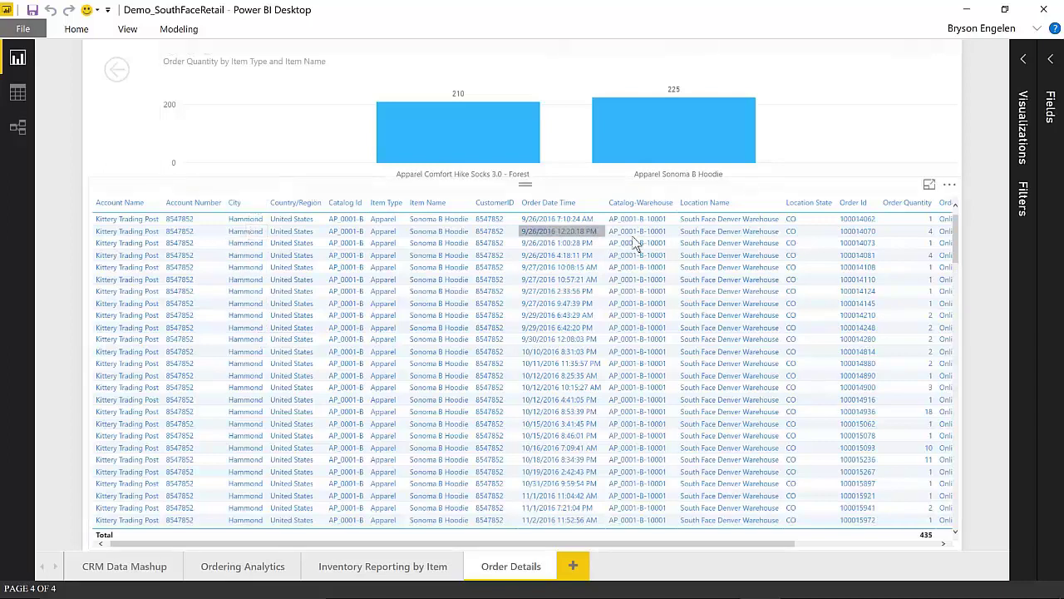
left_click(122, 74)
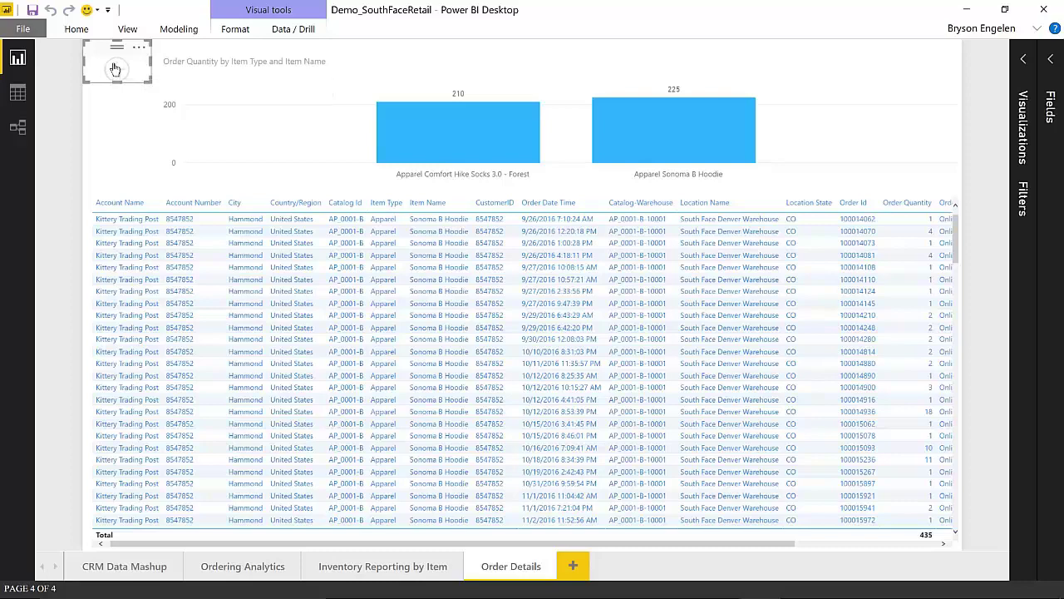
Return to CRM Data Mashup and drill through Neptune Mountaineering to Order Details
left_click(116, 69, "ctrl")
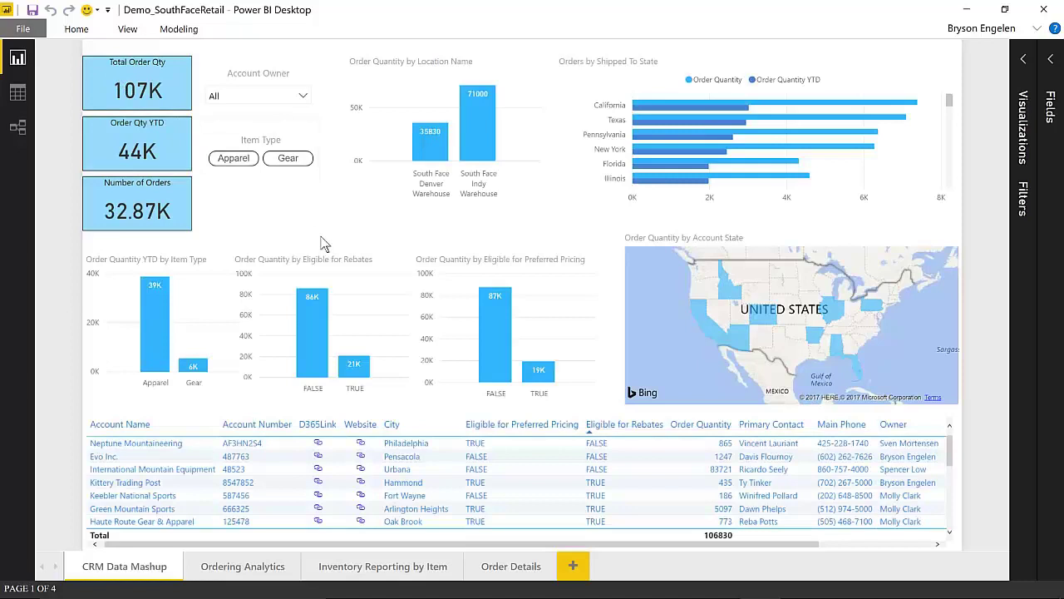
right_click(277, 450)
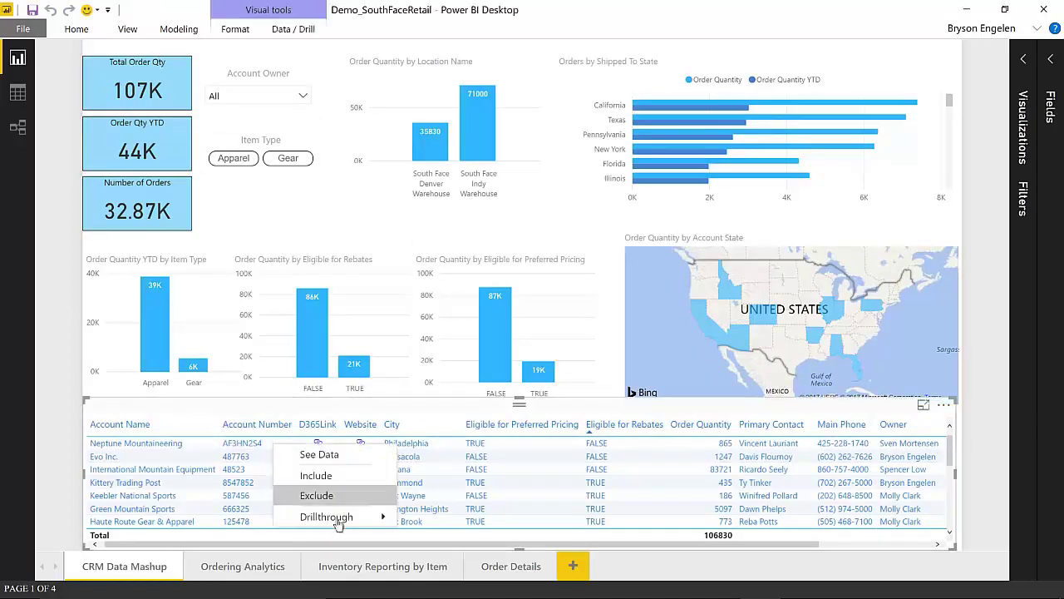
mouse_move(337, 517)
left_click(430, 524)
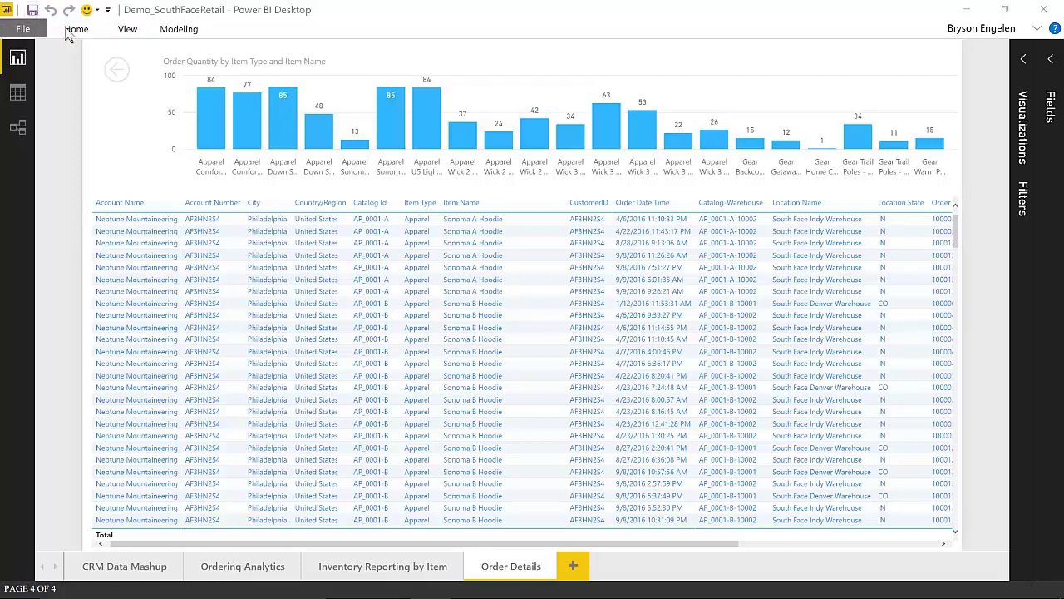
left_click(75, 30)
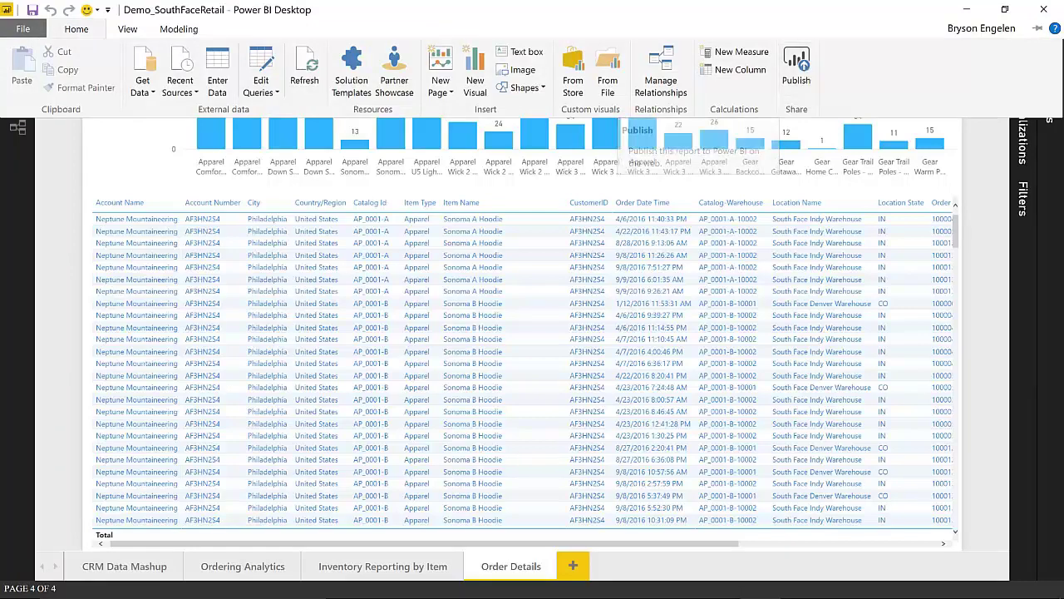
left_click(798, 66)
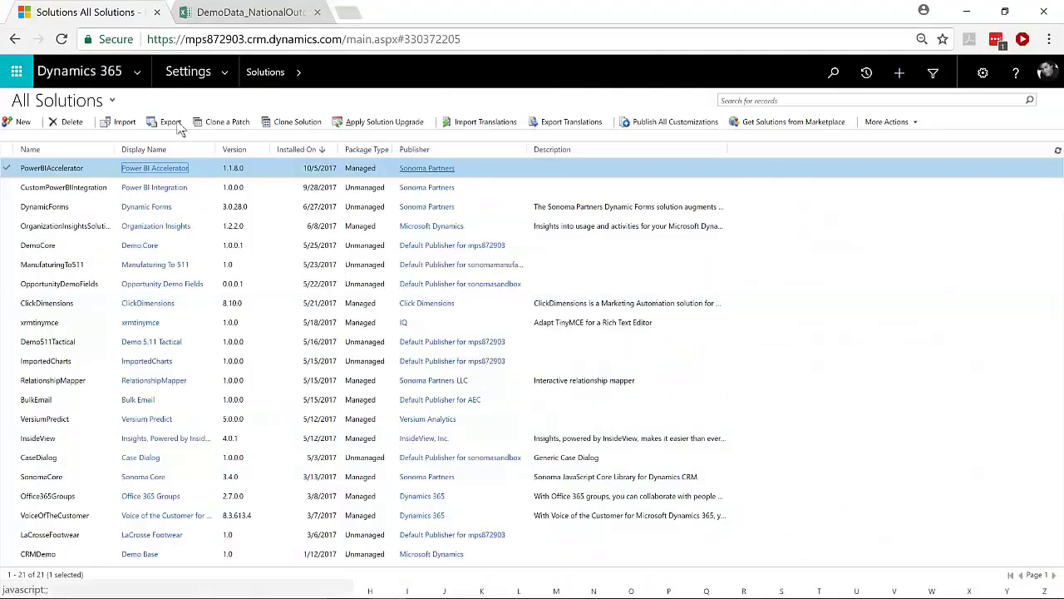
Switch to the Sales area and open the SouthFace Retail Order System dashboard
left_click(226, 75)
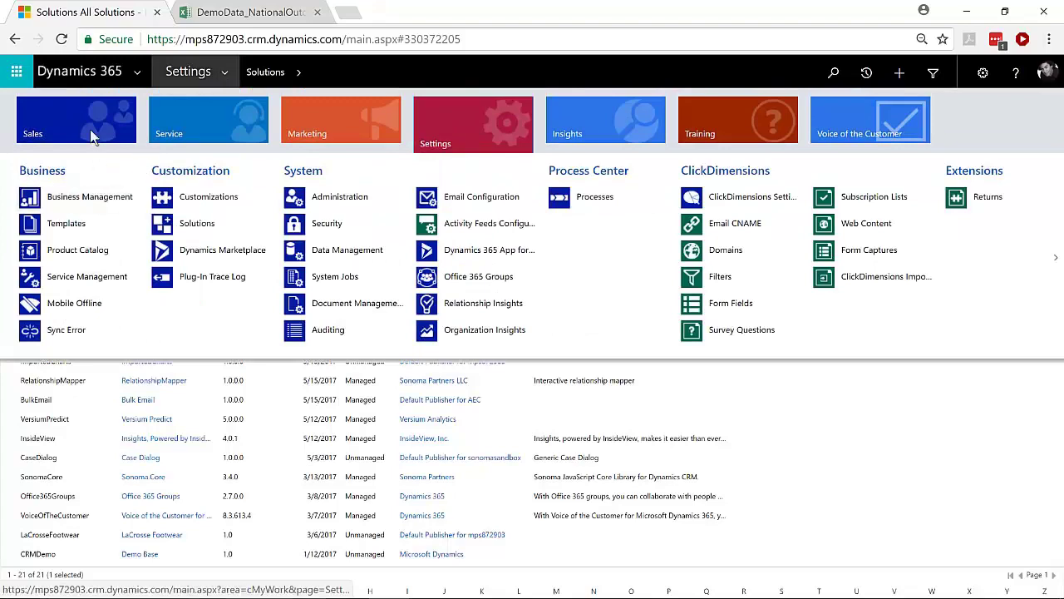
left_click(83, 135)
left_click(67, 197)
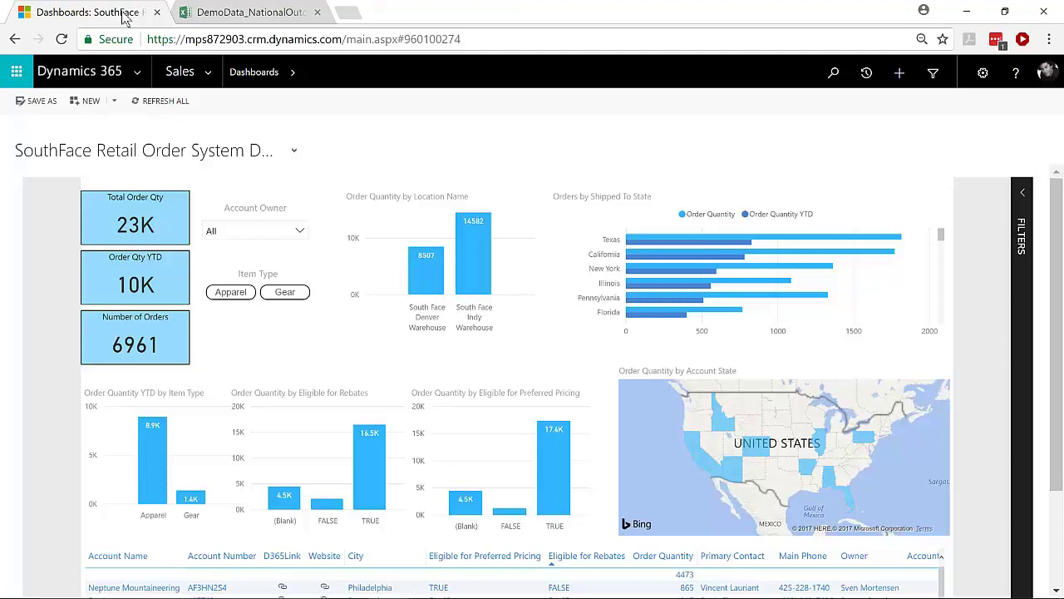
Filter the embedded report's Item Type slicer to Apparel and Gear
left_click(113, 100)
left_click(235, 295)
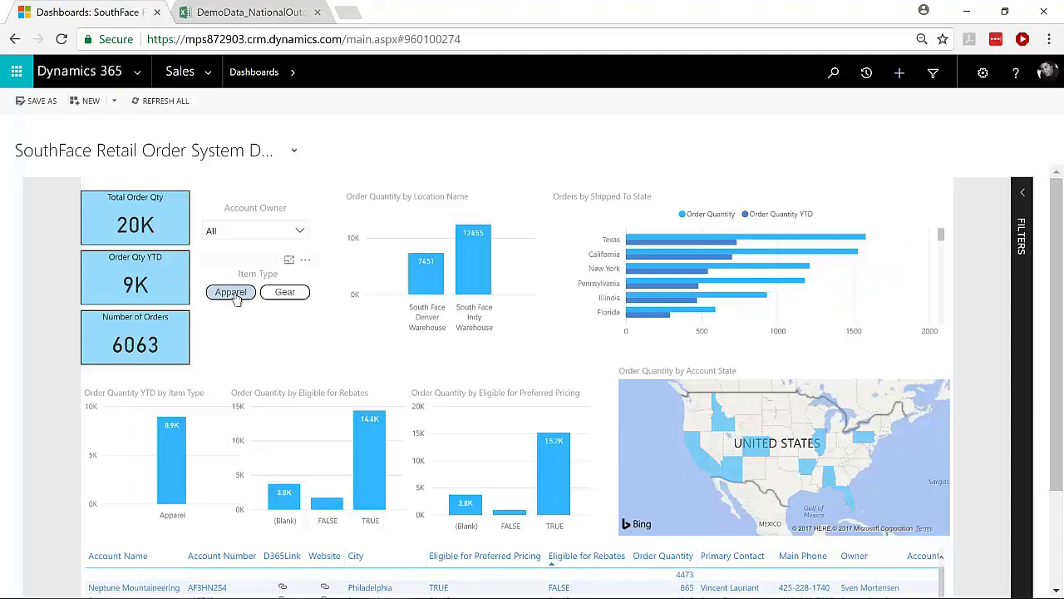
left_click(285, 295, "ctrl")
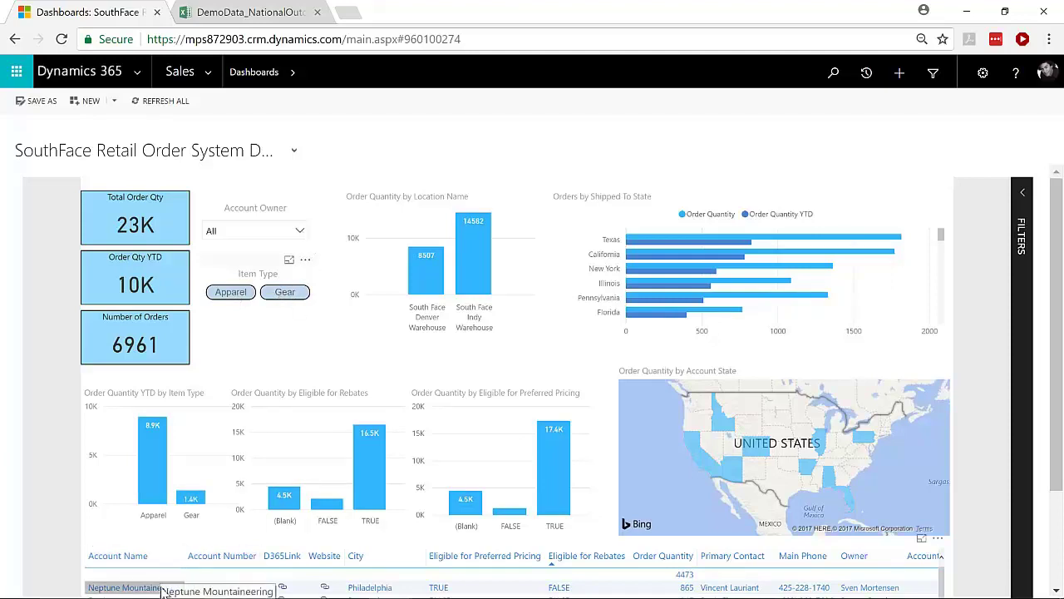
Set the Account Owner filter to Select All, showing 23K ordered across 6961 orders
left_click(301, 233)
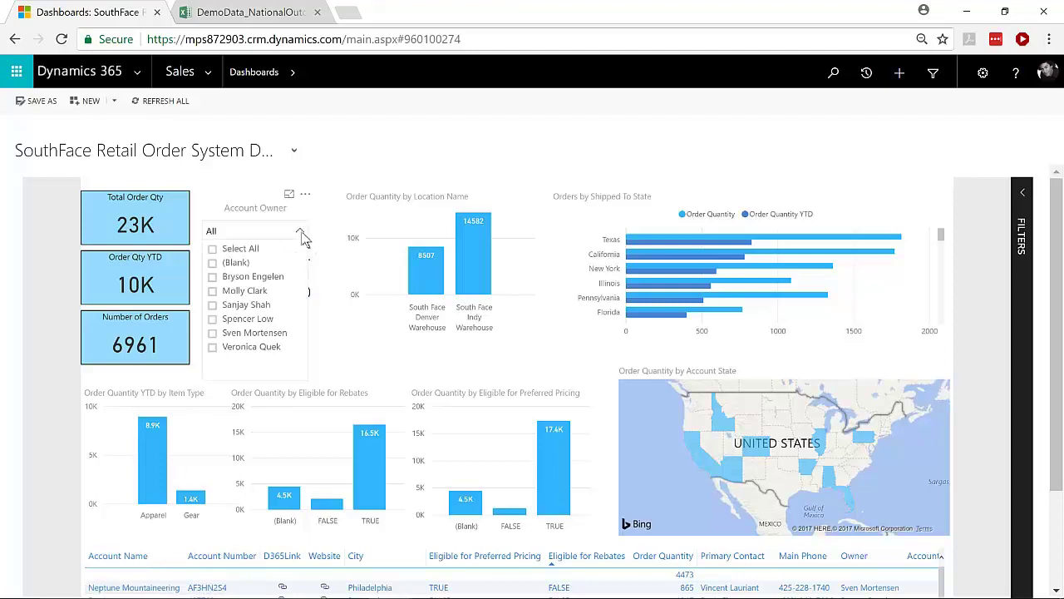
left_click(213, 277)
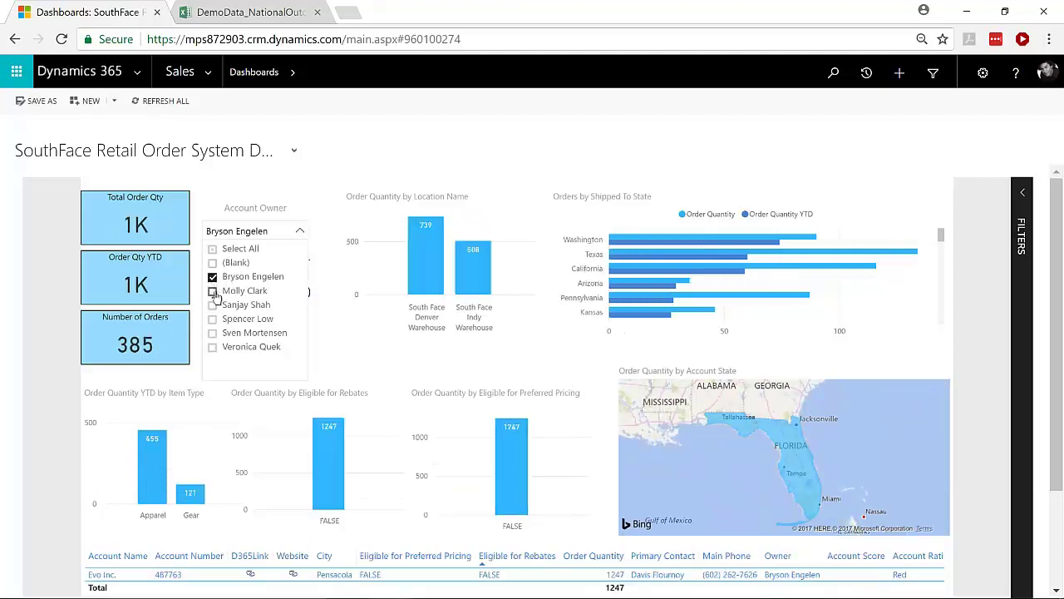
left_click(213, 290)
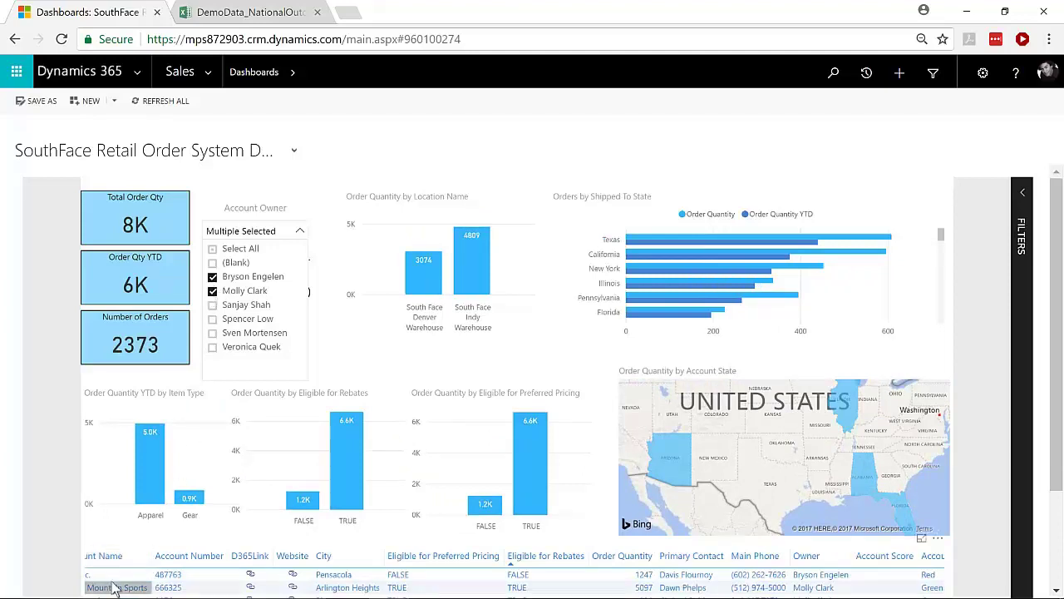
left_click(213, 249)
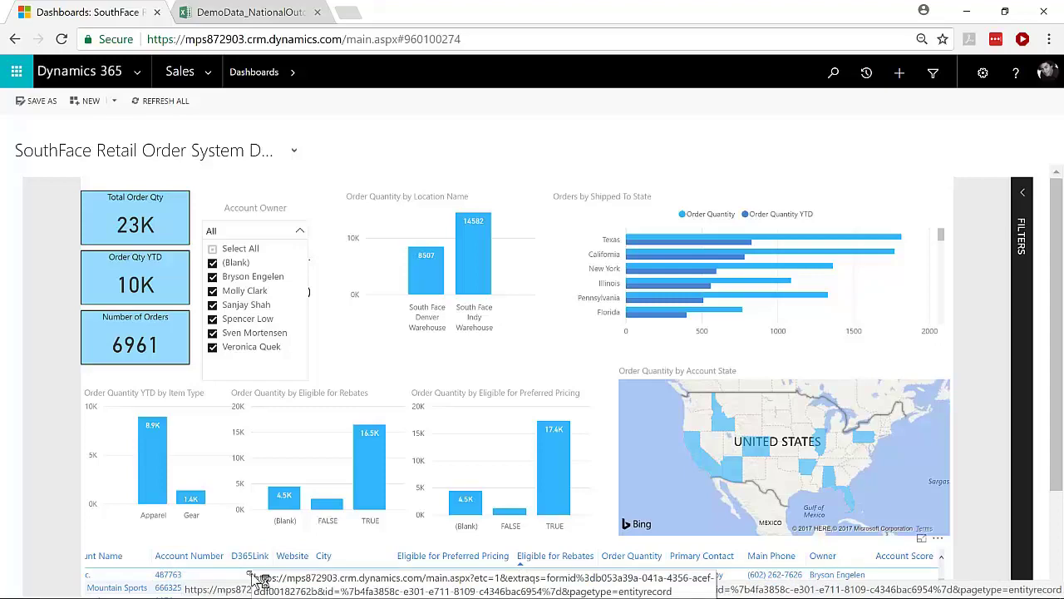
left_click(250, 576)
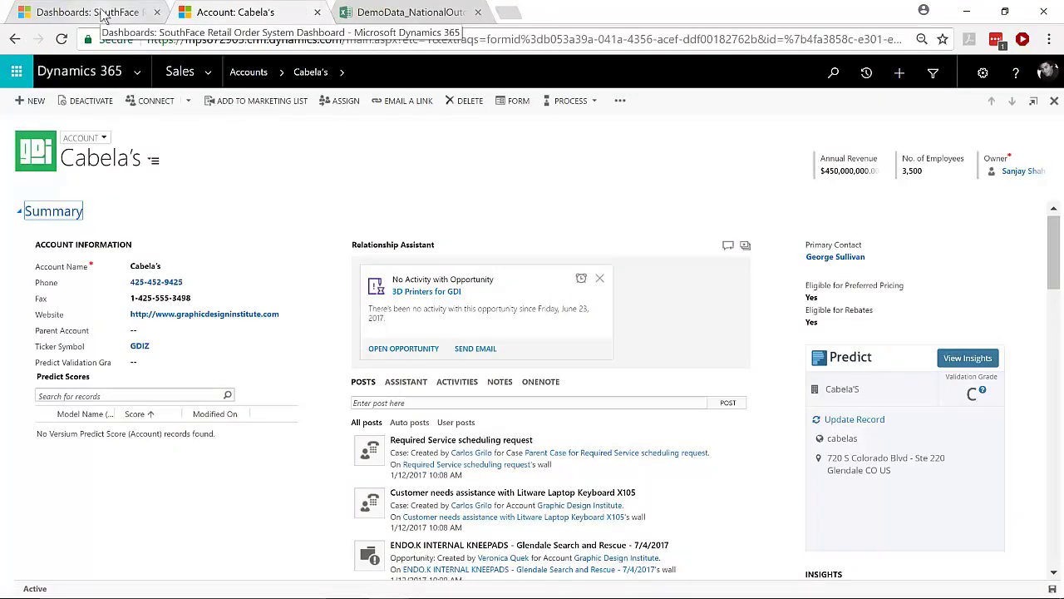
left_click(103, 15)
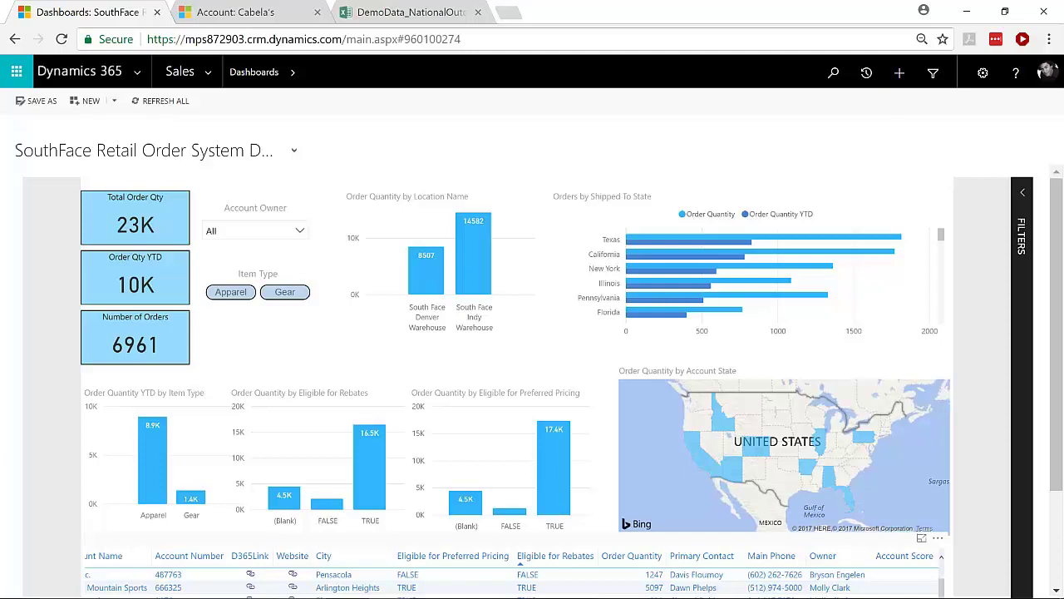
right_click(205, 579)
scroll(221, 581, "down", 2)
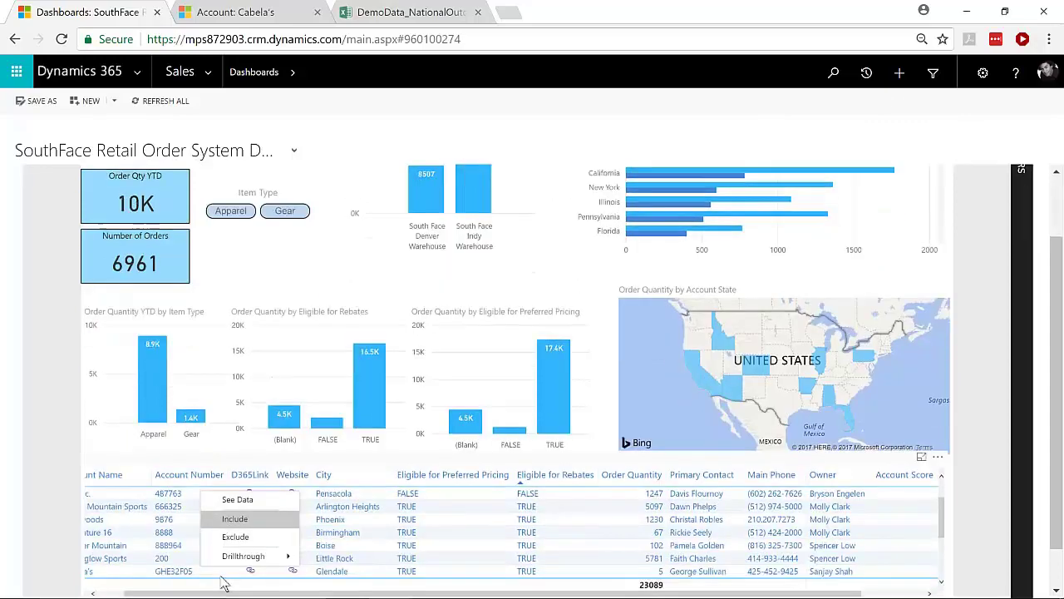
mouse_move(237, 508)
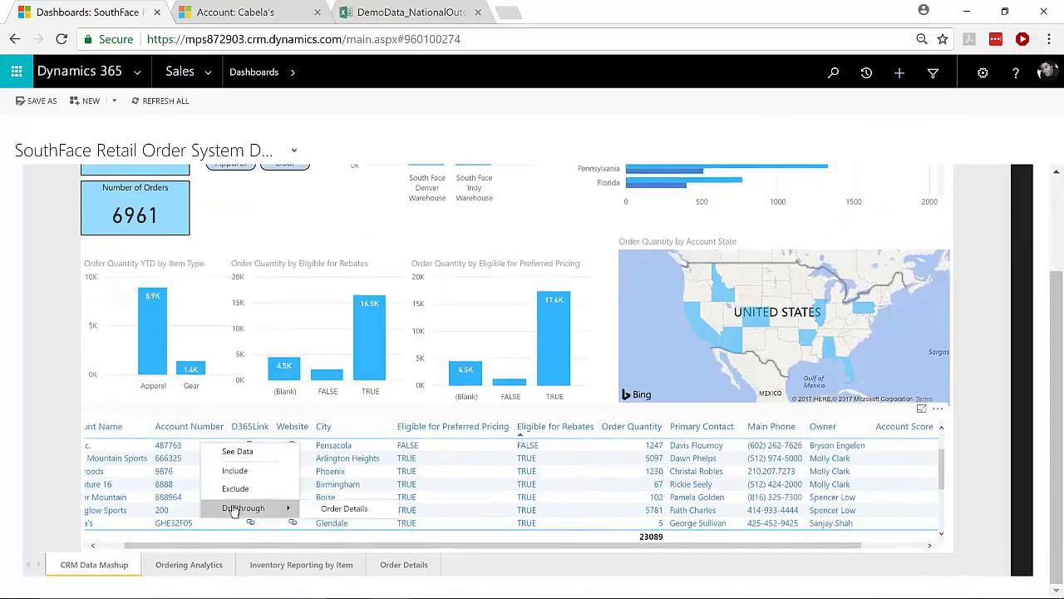
left_click(338, 509)
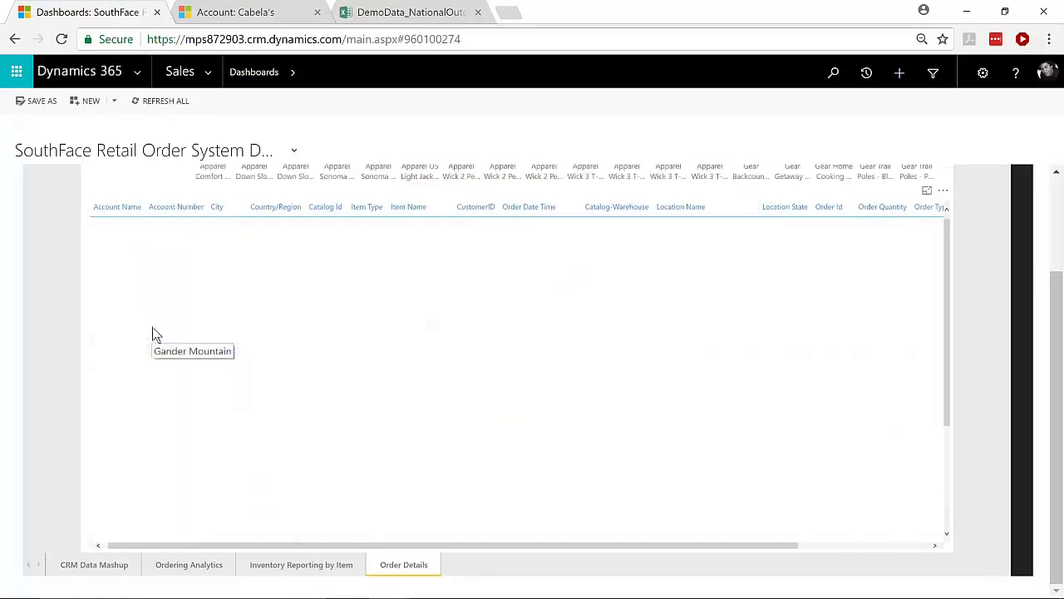
scroll(152, 333, "up", 1)
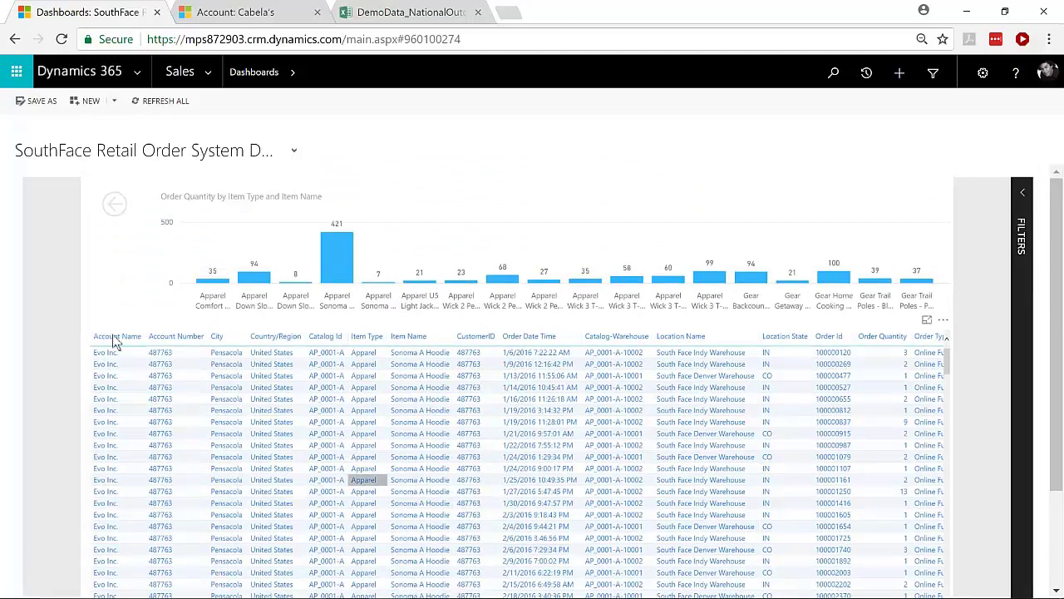
left_click(117, 208)
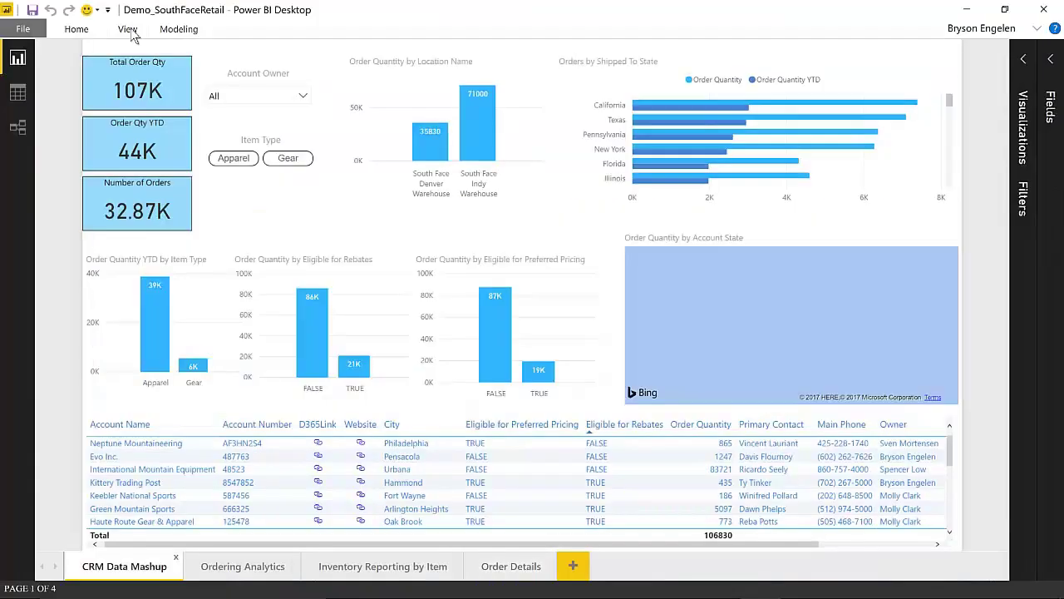
In phone layout, place the Order Qty YTD and Total Order Qty cards side by side and lengthen both charts above them
left_click(128, 29)
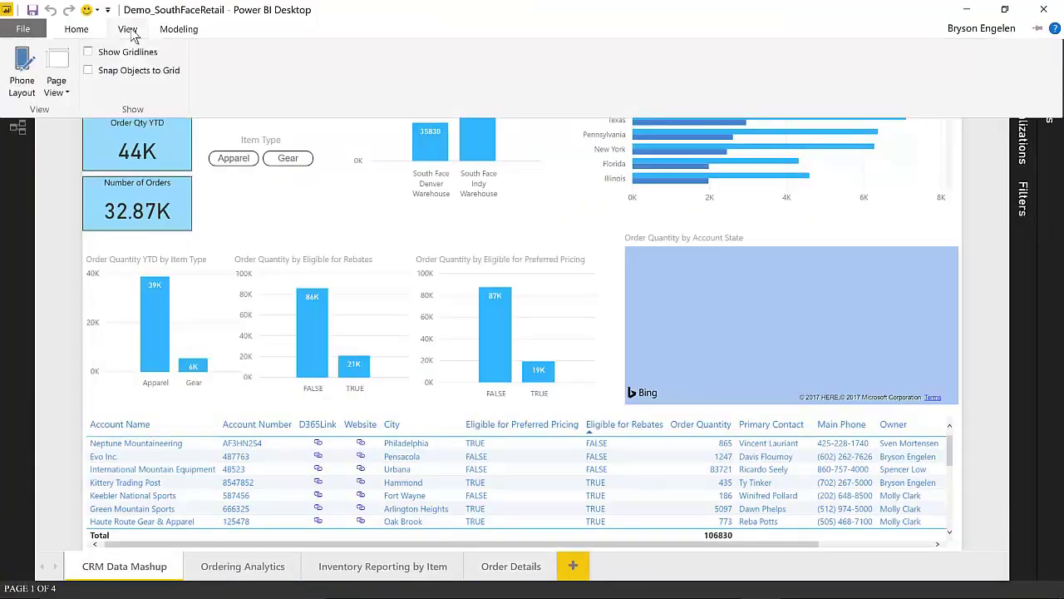
left_click(29, 71)
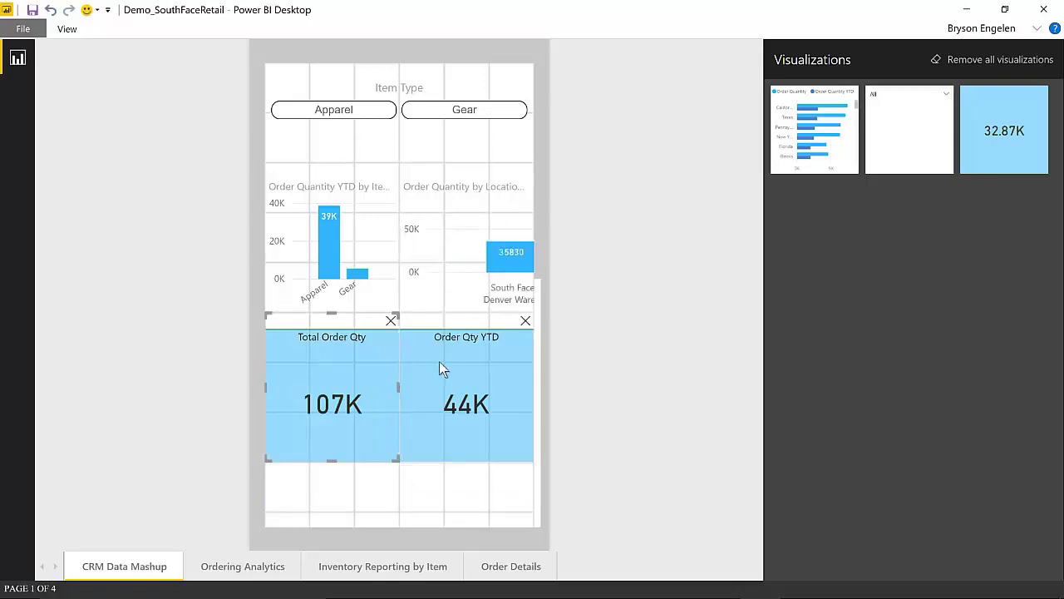
left_click_drag(441, 366, 451, 415)
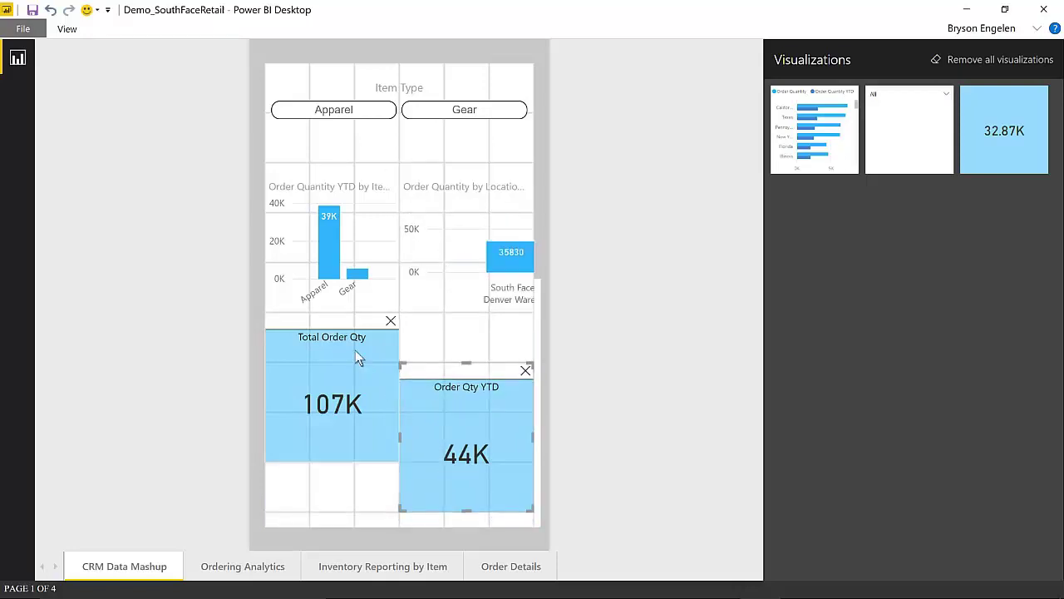
left_click_drag(355, 350, 354, 395)
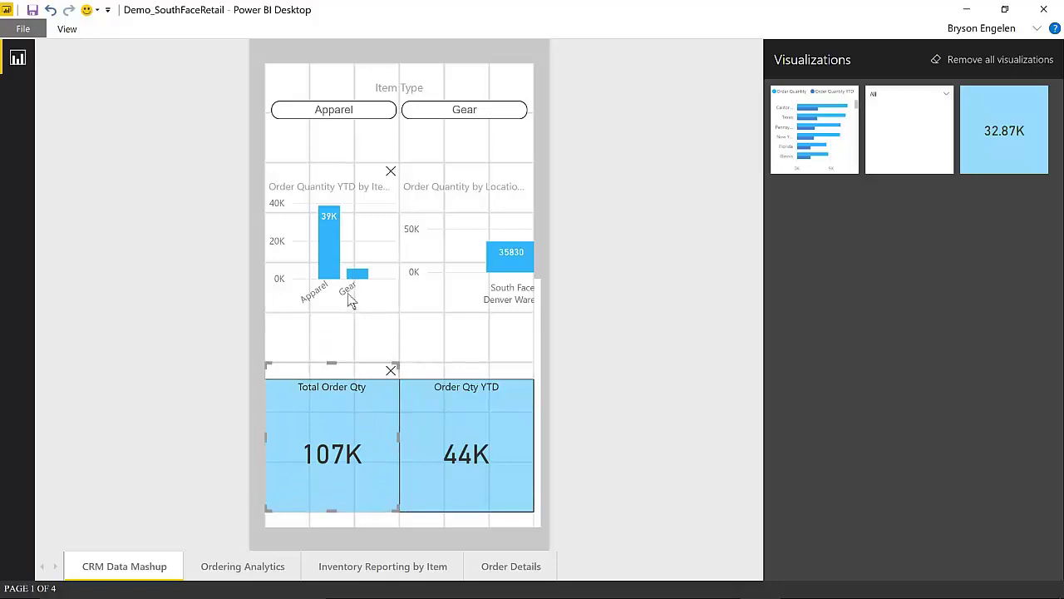
left_click_drag(332, 311, 331, 353)
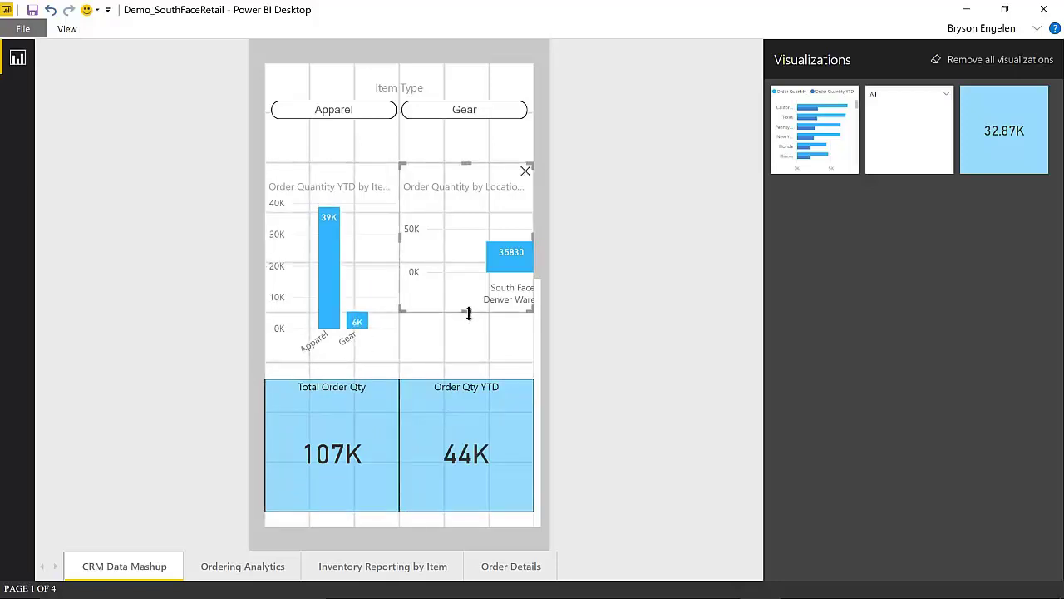
left_click_drag(468, 313, 469, 358)
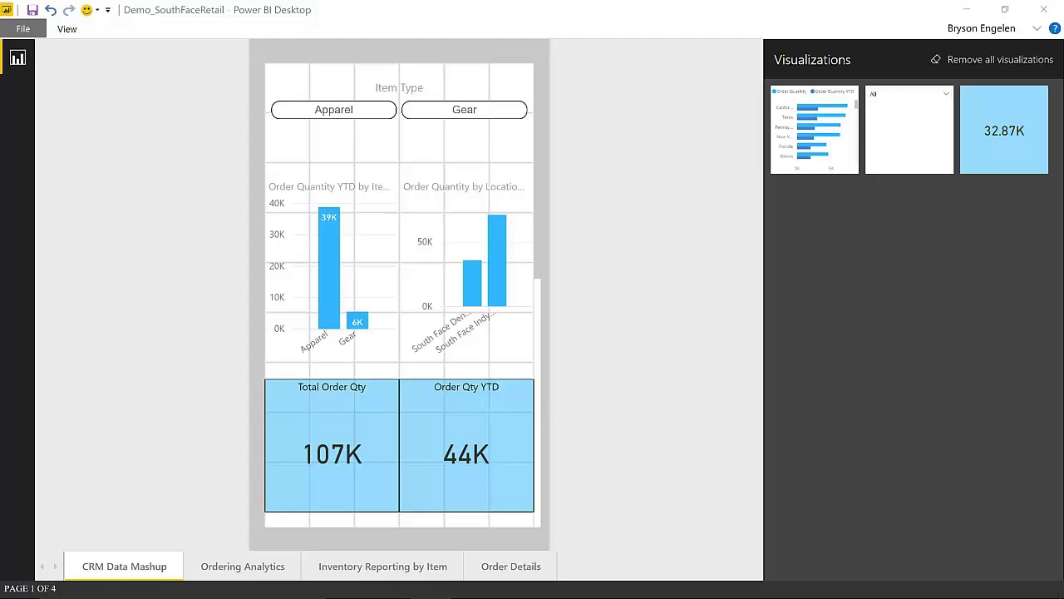
Scroll past the map and Order Quantity by Eligible charts and select the Account Name table
scroll(396, 327, "down", 5)
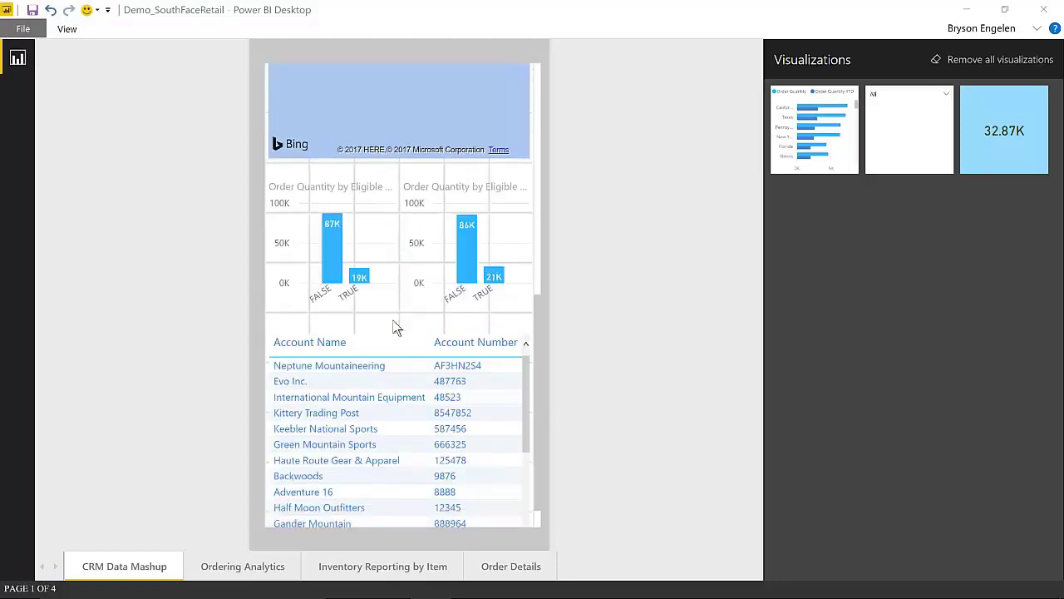
scroll(397, 327, "down", 1)
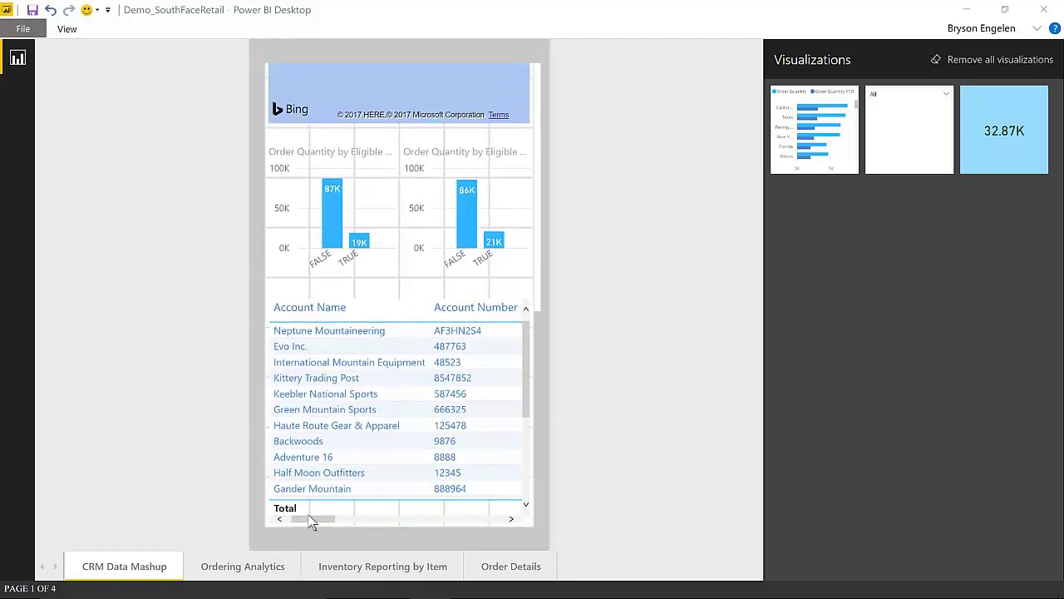
mouse_move(311, 518)
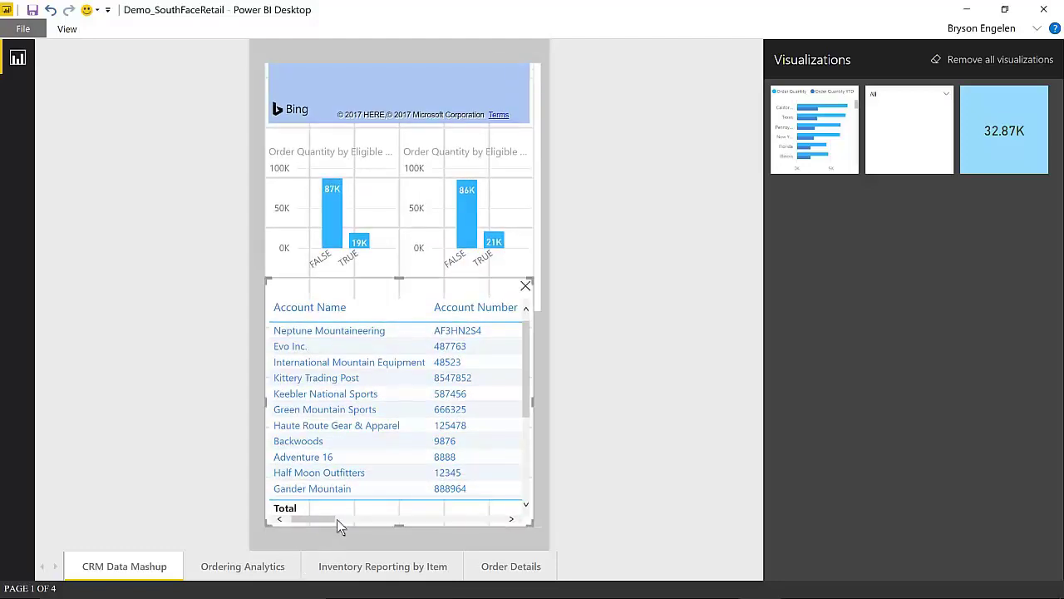
left_click(353, 524)
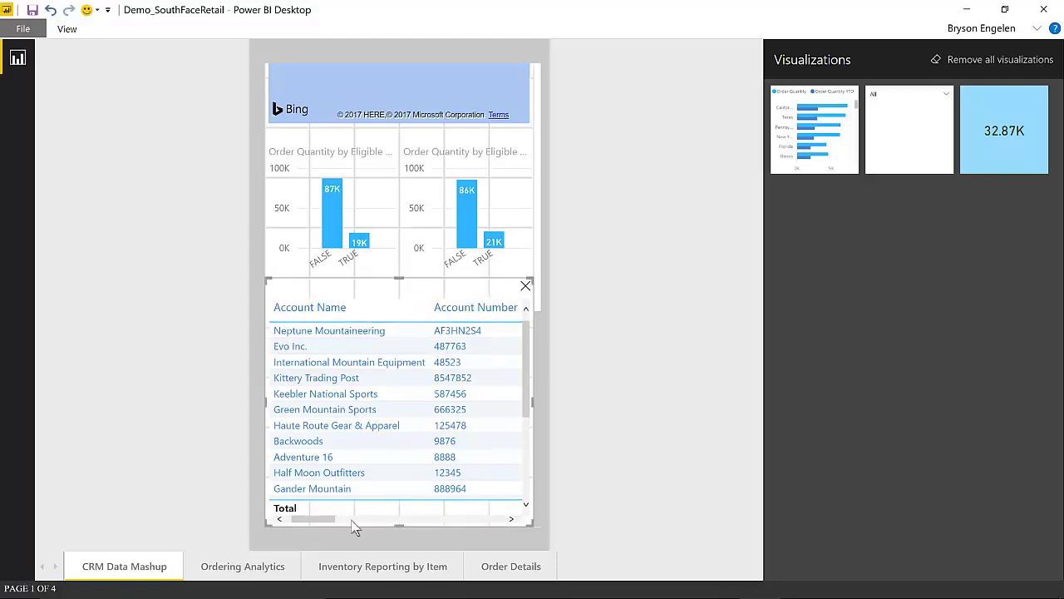